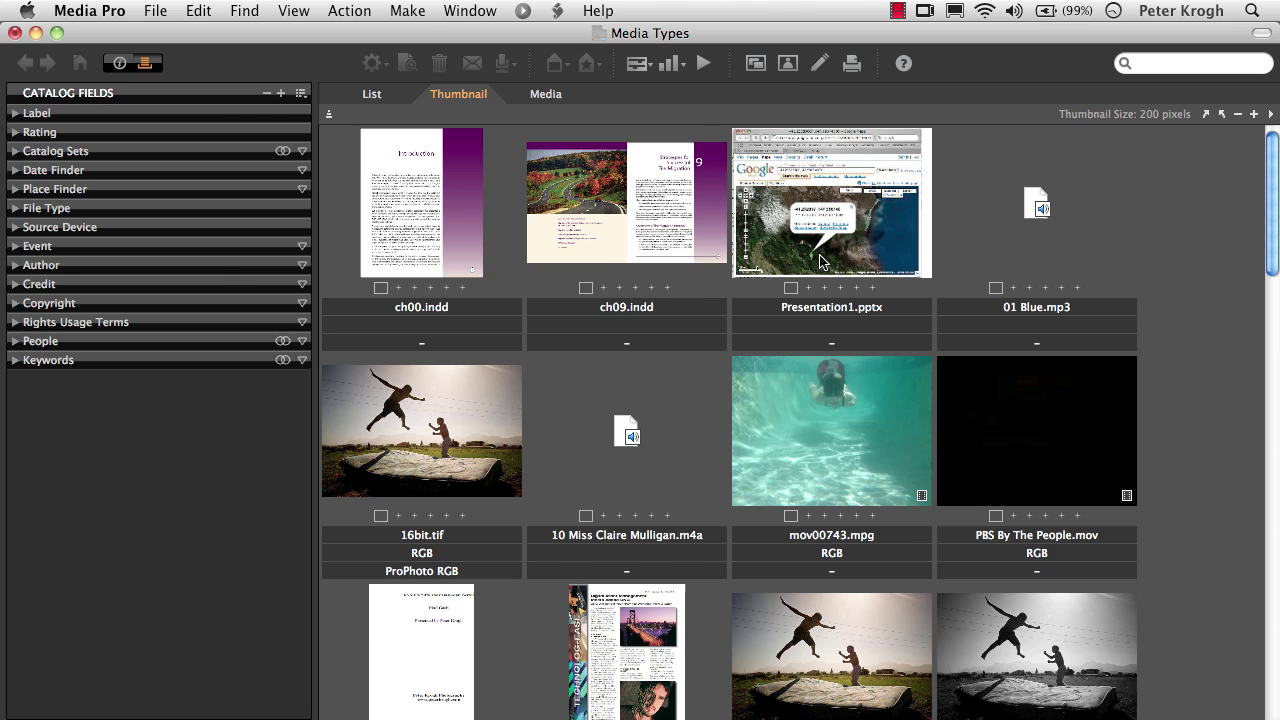
Expand the File Type field to list every file type with its item count
{"action": "left_click", "coordinate": [16, 209]}
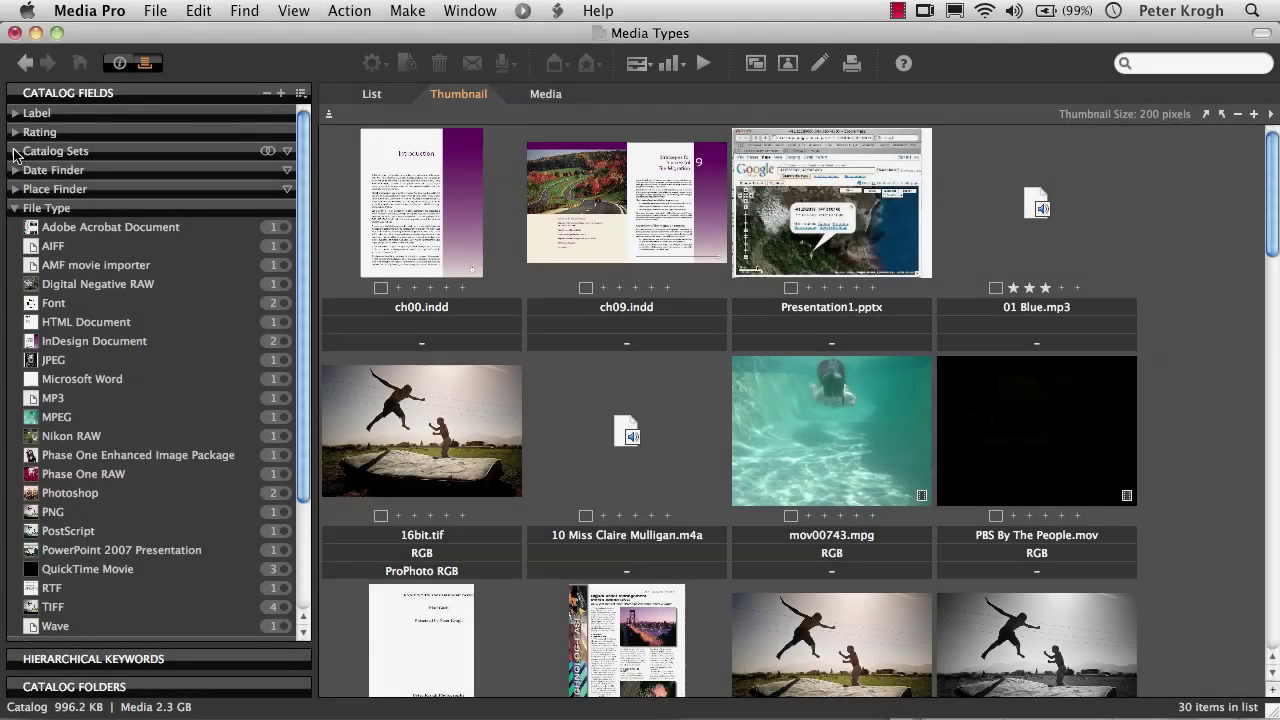
Filter the catalog to the Audio set and select all four audio files
{"action": "left_click", "coordinate": [15, 151]}
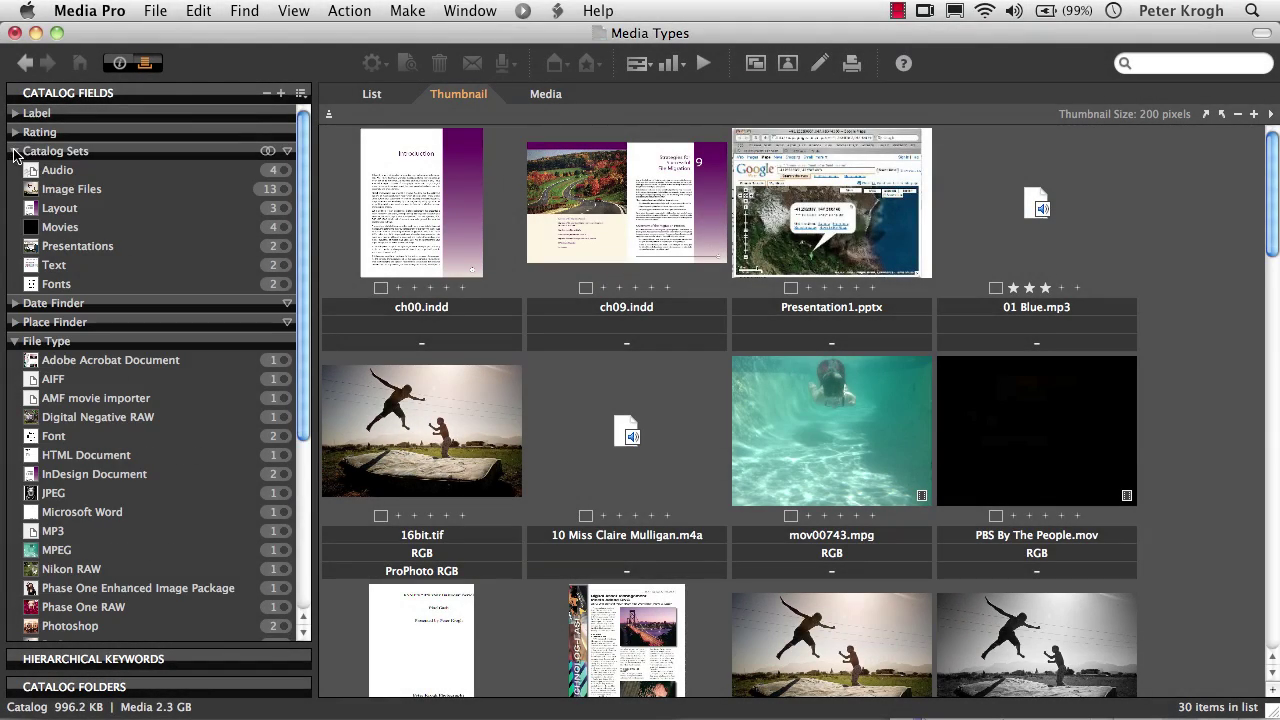
{"action": "left_click", "coordinate": [283, 171]}
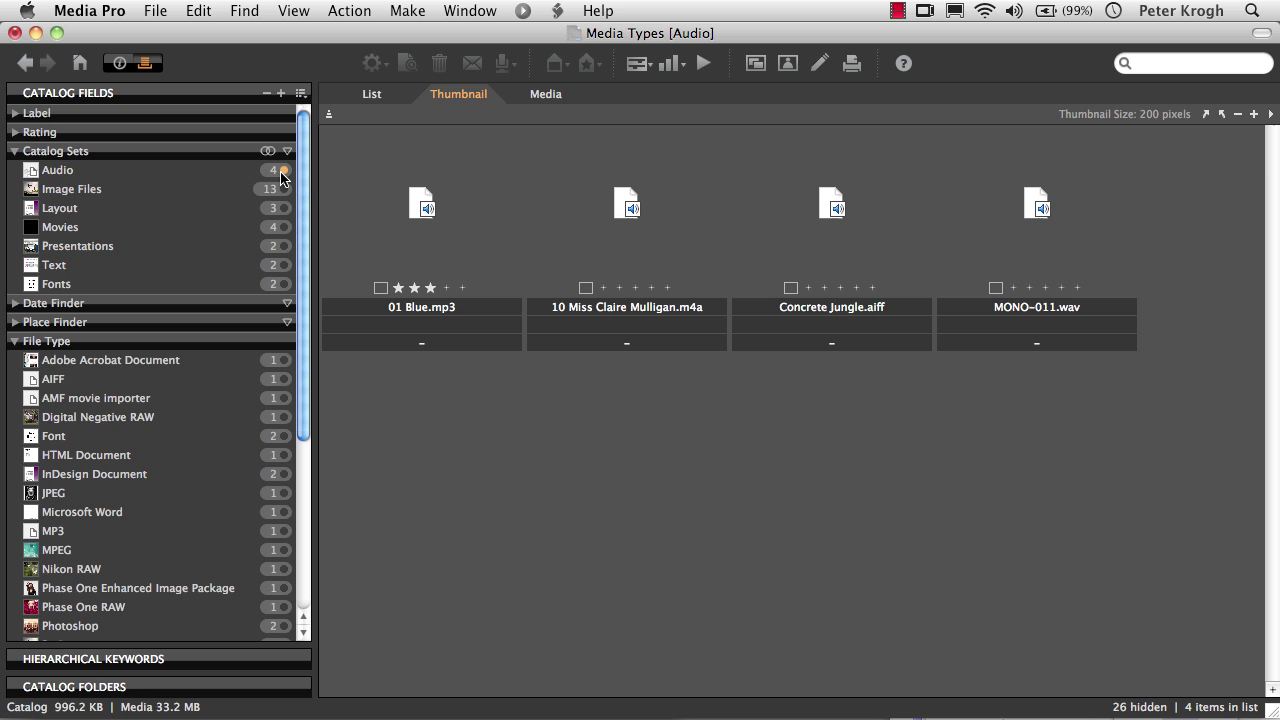
{"action": "left_click", "coordinate": [452, 227]}
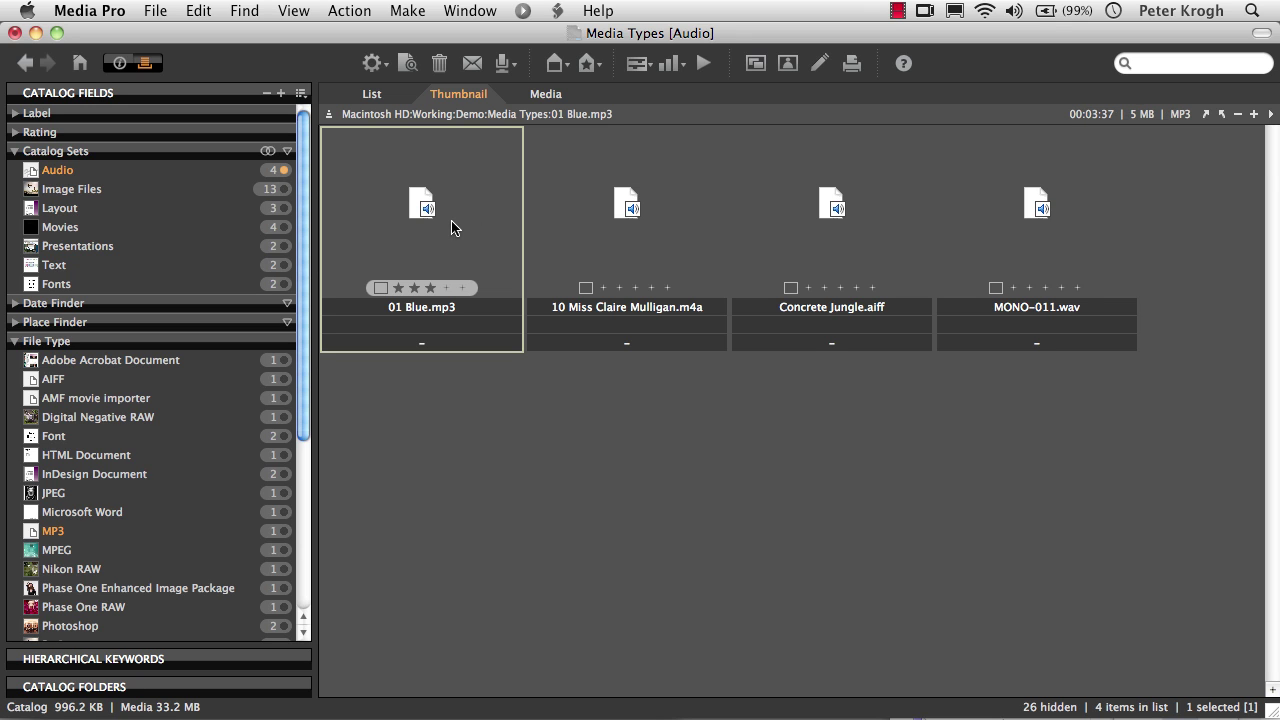
{"action": "left_click", "coordinate": [1055, 240], "text": "shift"}
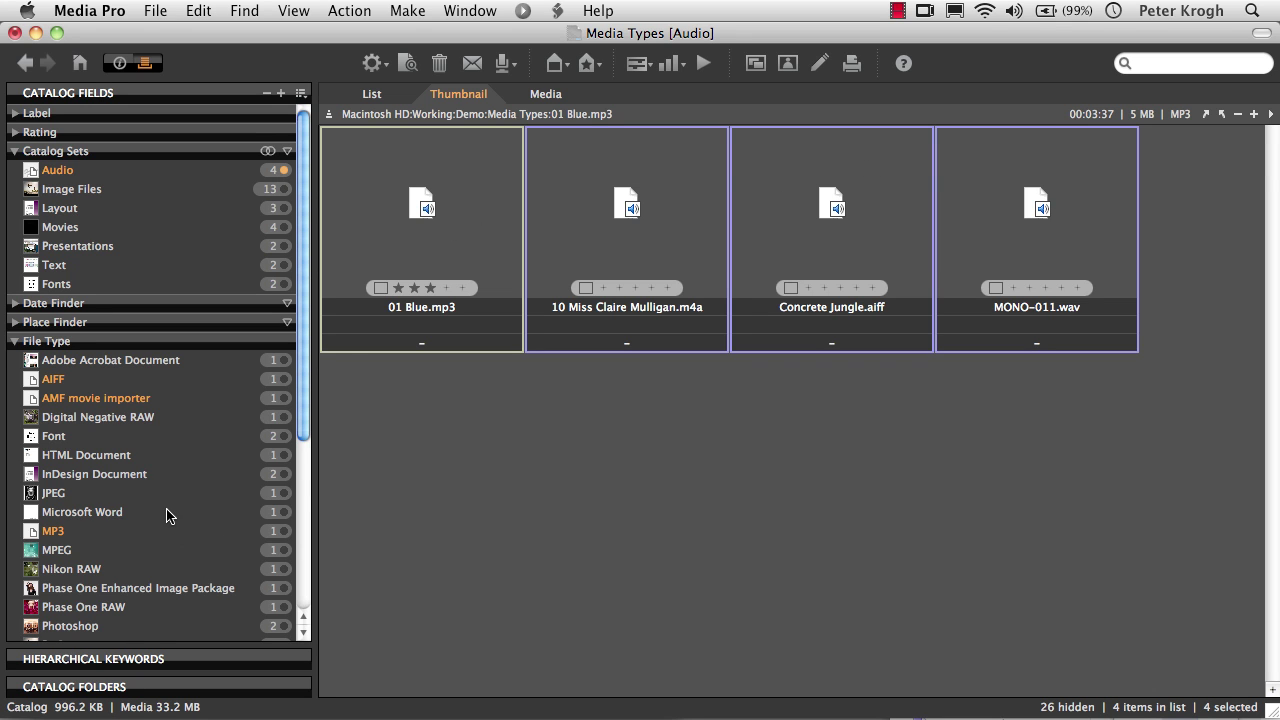
{"action": "scroll", "coordinate": [167, 515], "scroll_direction": "down", "scroll_amount": 5}
{"action": "scroll", "coordinate": [167, 515], "scroll_direction": "down", "scroll_amount": 3}
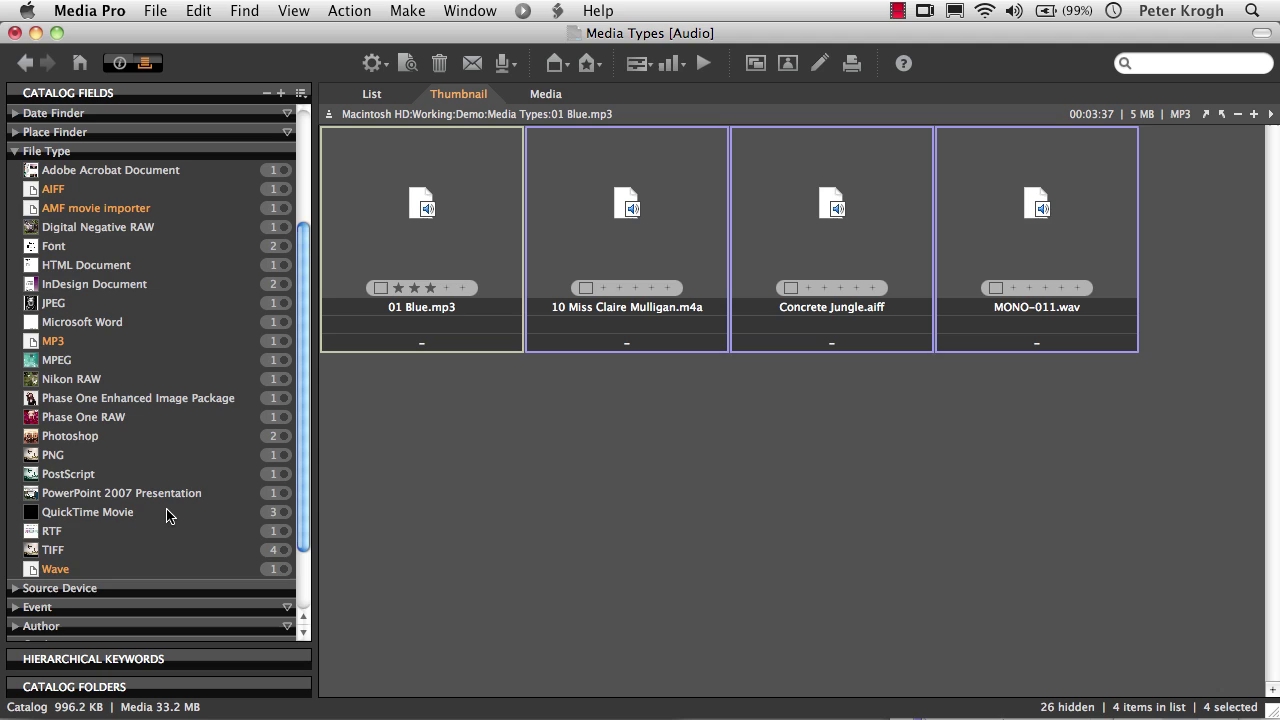
{"action": "scroll", "coordinate": [167, 515], "scroll_direction": "down", "scroll_amount": 2}
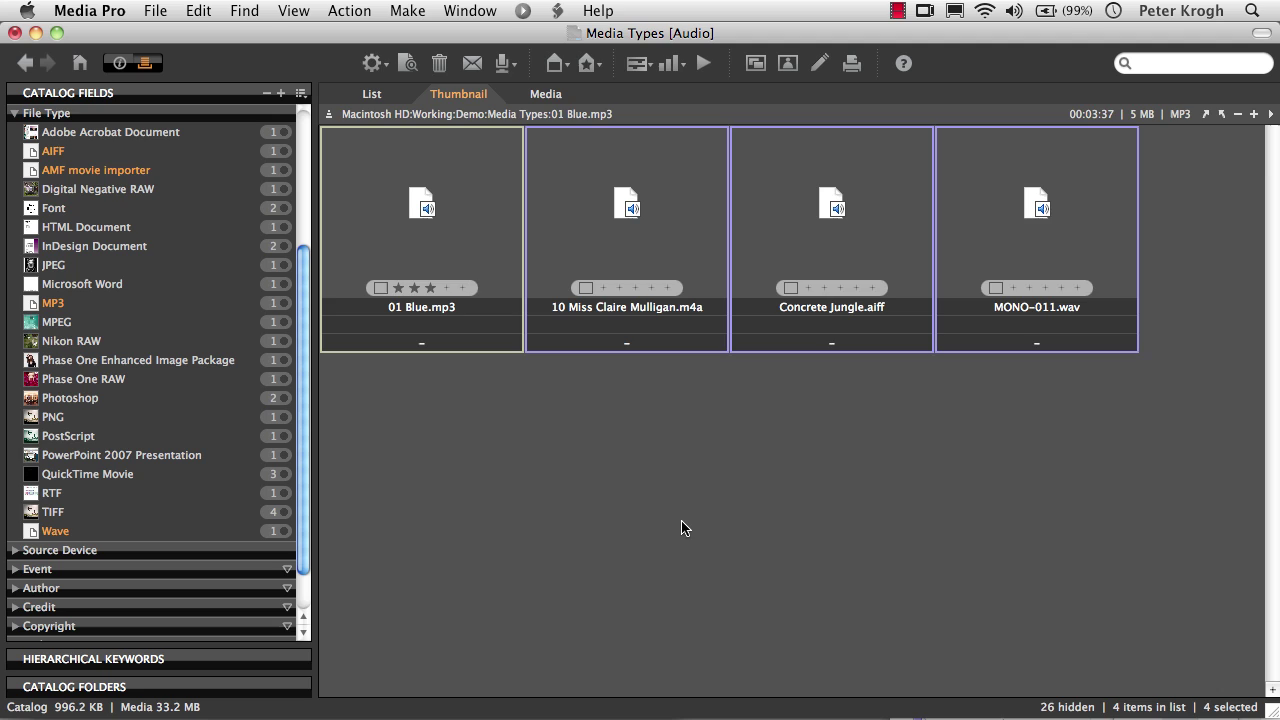
Play, then stop, the 10 Miss Claire Mulligan.m4a track
{"action": "left_click", "coordinate": [674, 480]}
{"action": "left_click", "coordinate": [614, 232]}
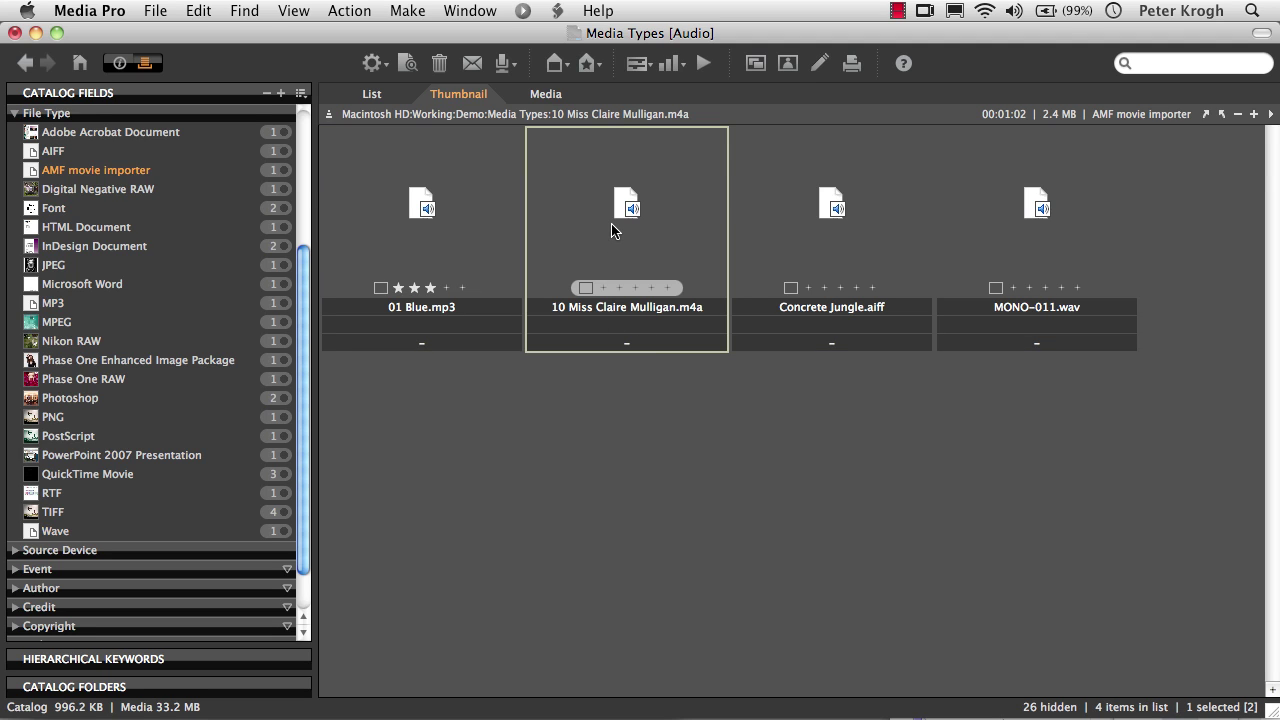
{"action": "key", "text": "space"}
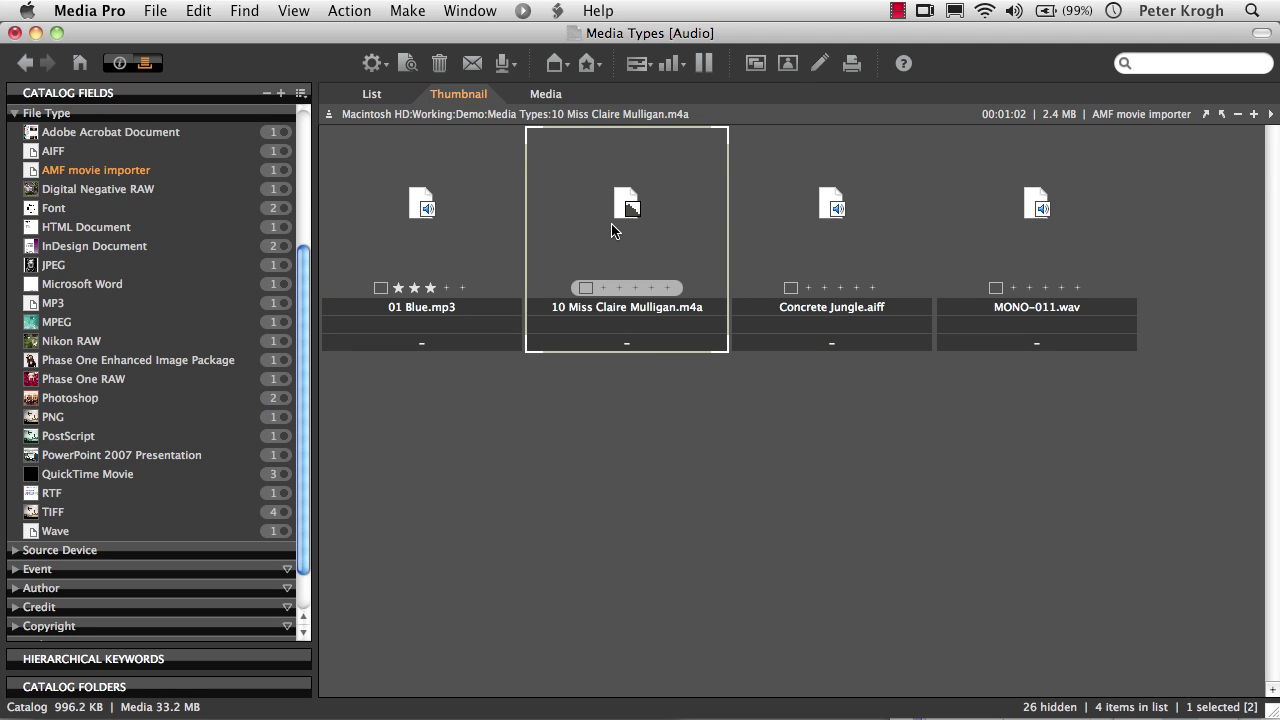
{"action": "left_click", "coordinate": [705, 63]}
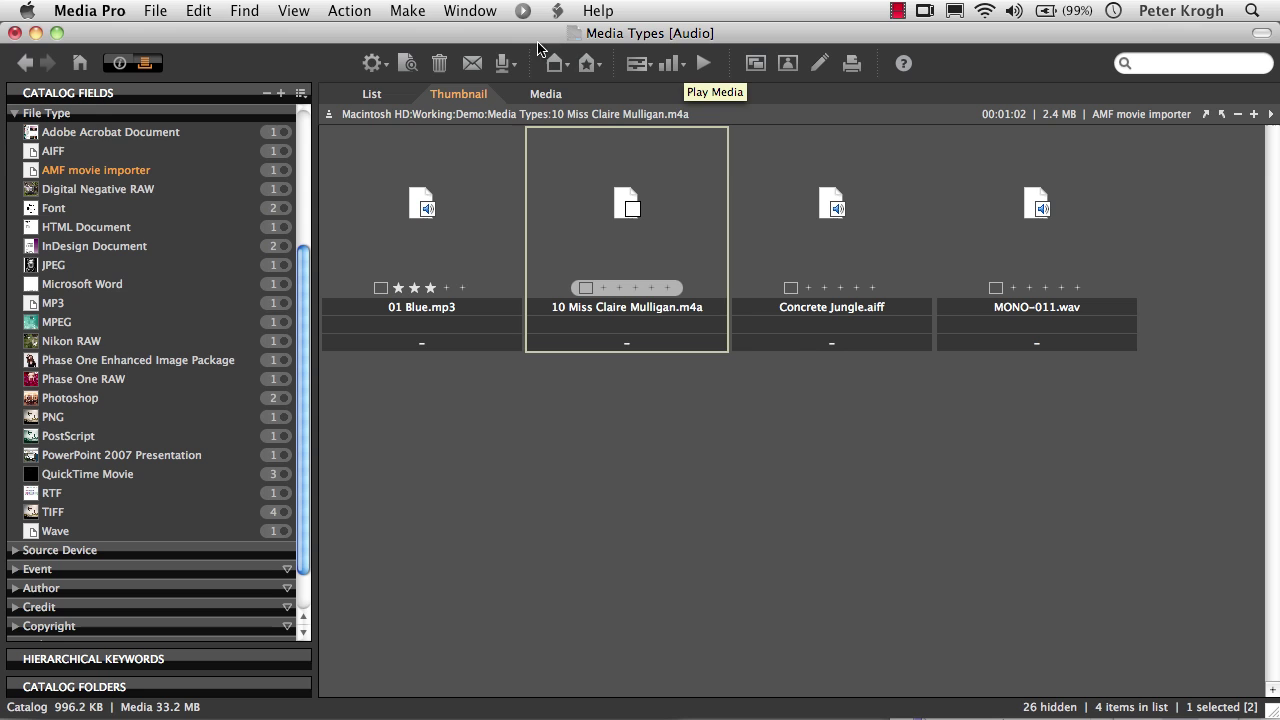
Check the Convert Sound Files output formats, leaving AIFF, and cancel the conversion
{"action": "left_click", "coordinate": [396, 12]}
{"action": "mouse_move", "coordinate": [350, 11]}
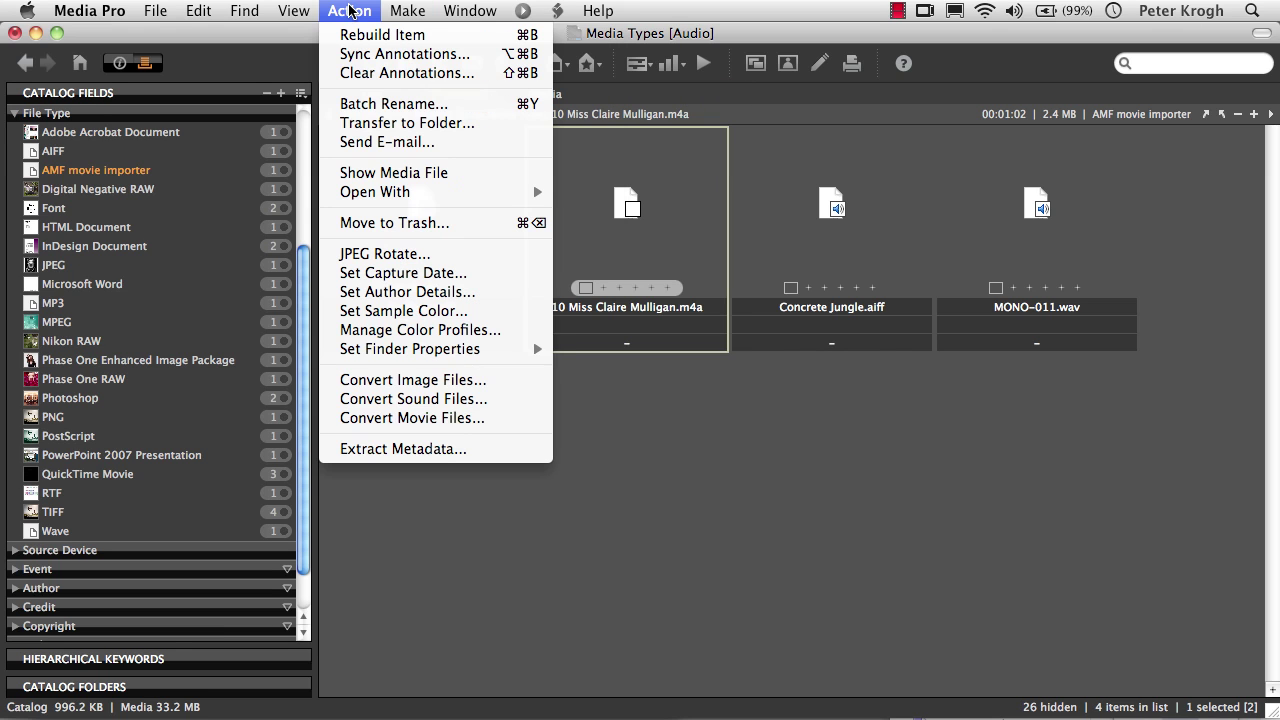
{"action": "left_click", "coordinate": [416, 399]}
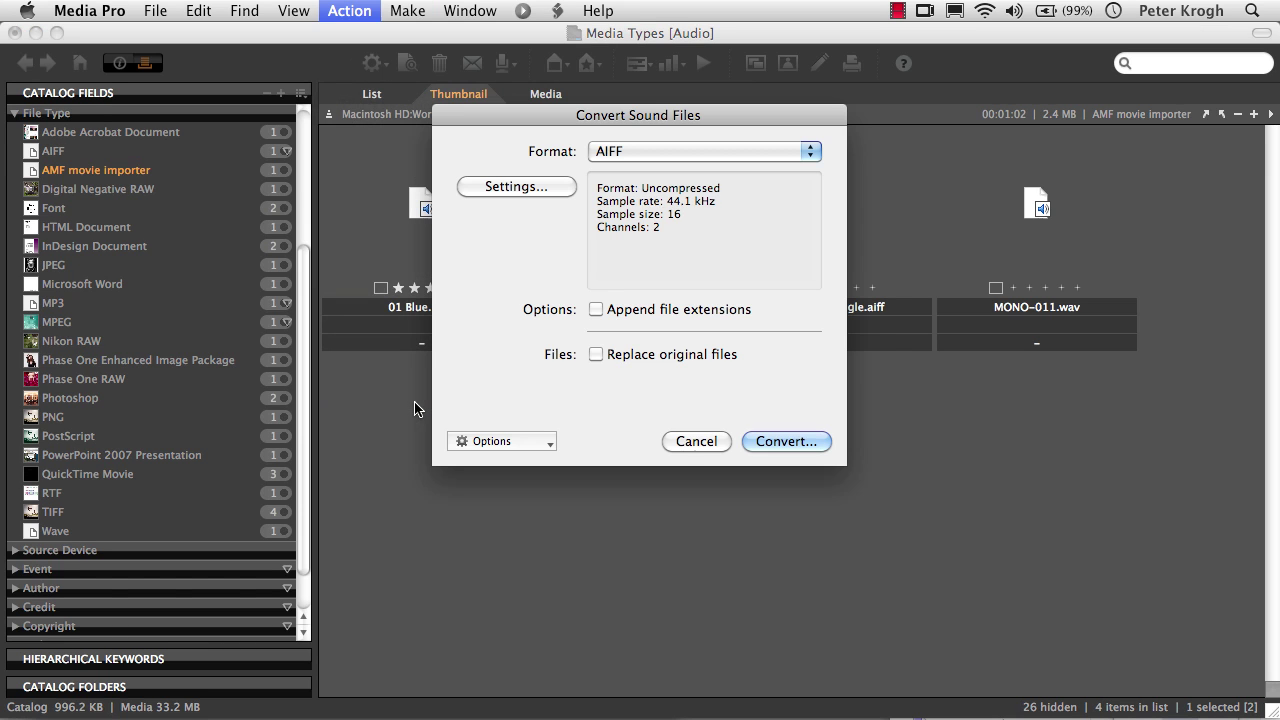
{"action": "left_click", "coordinate": [668, 155]}
{"action": "left_click", "coordinate": [983, 117]}
{"action": "left_click", "coordinate": [719, 441]}
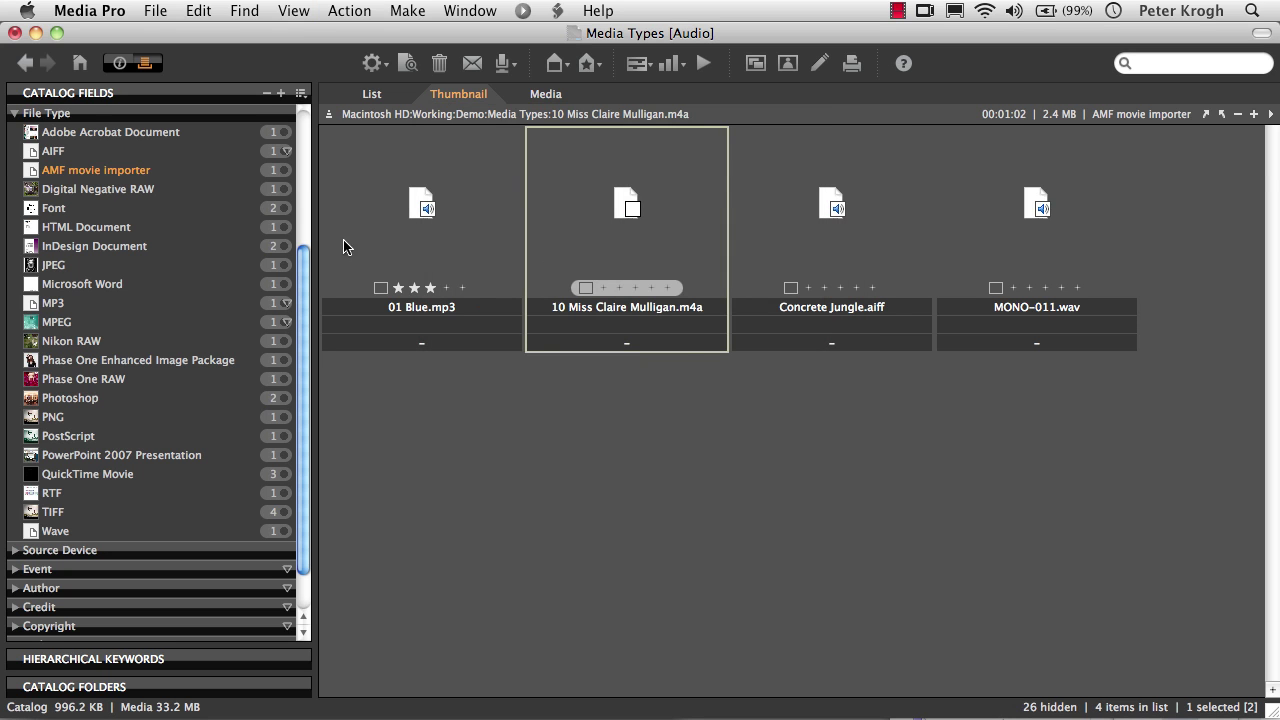
Show the Image Files set and select all thirteen images
{"action": "scroll", "coordinate": [303, 277], "scroll_direction": "up", "scroll_amount": 5}
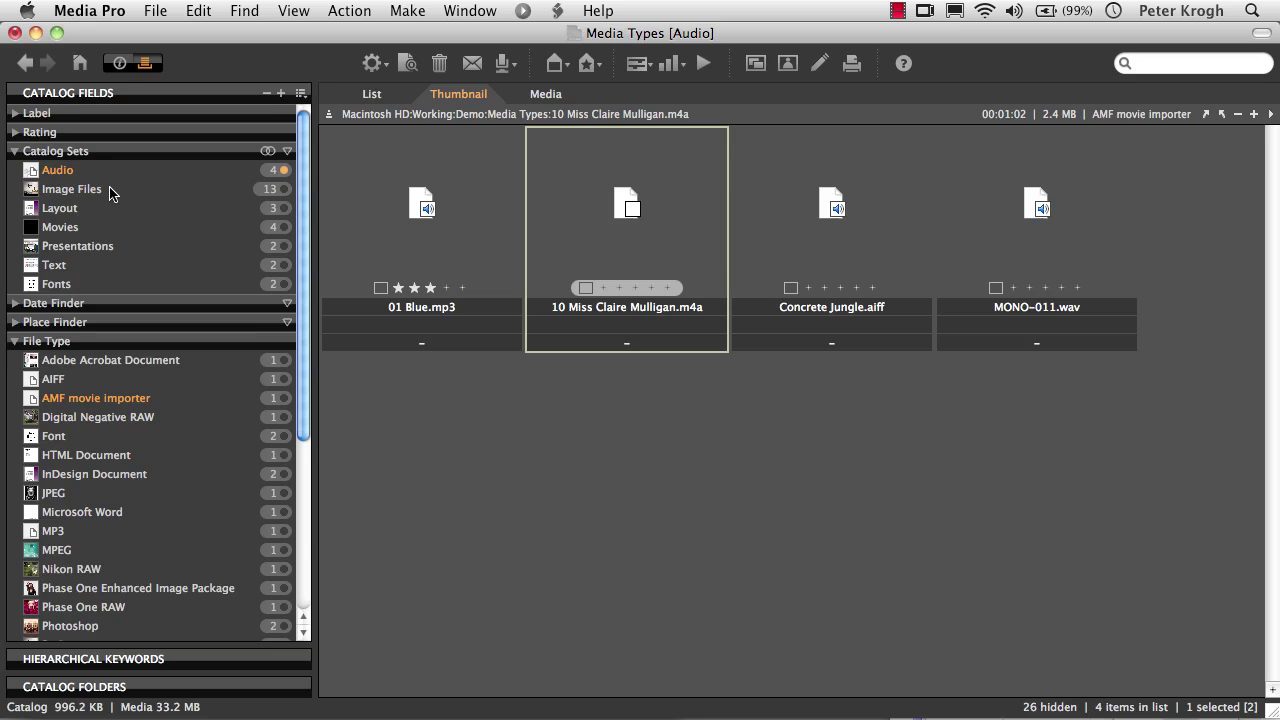
{"action": "left_click", "coordinate": [286, 190]}
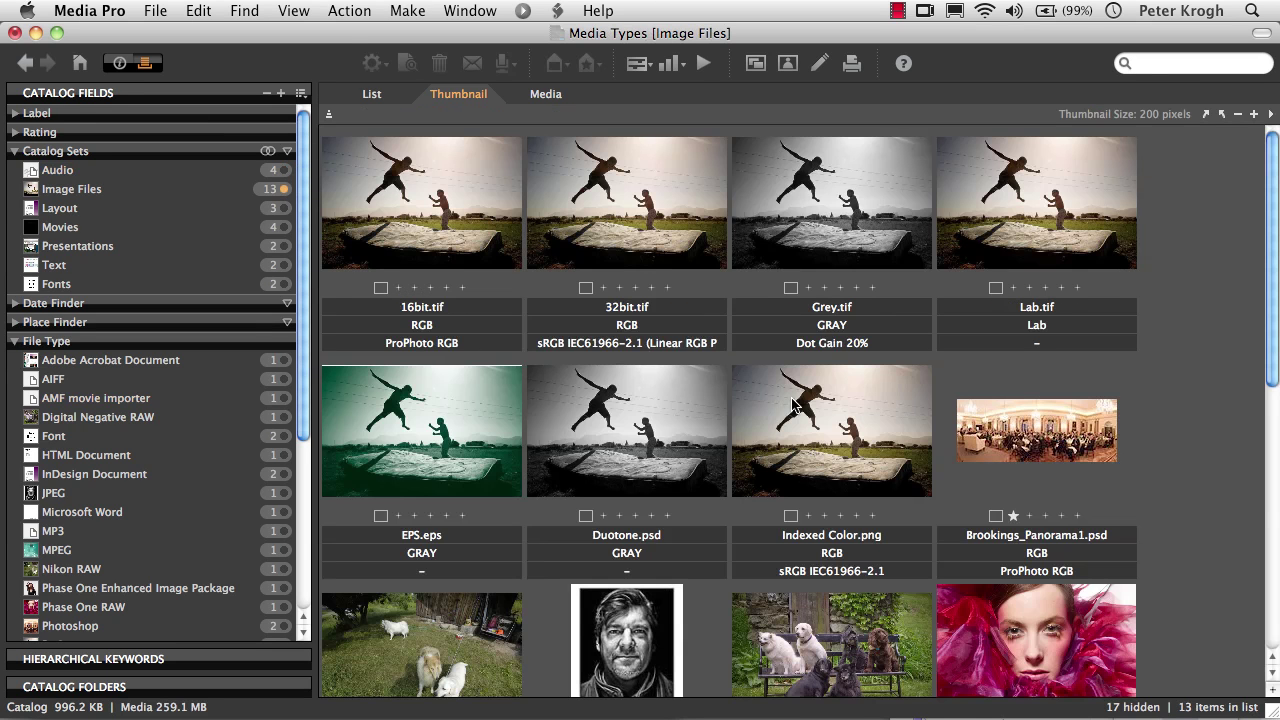
{"action": "scroll", "coordinate": [791, 400], "scroll_direction": "down", "scroll_amount": 5}
{"action": "scroll", "coordinate": [793, 403], "scroll_direction": "up", "scroll_amount": 5}
{"action": "left_click", "coordinate": [368, 197]}
{"action": "key", "text": "super+a"}
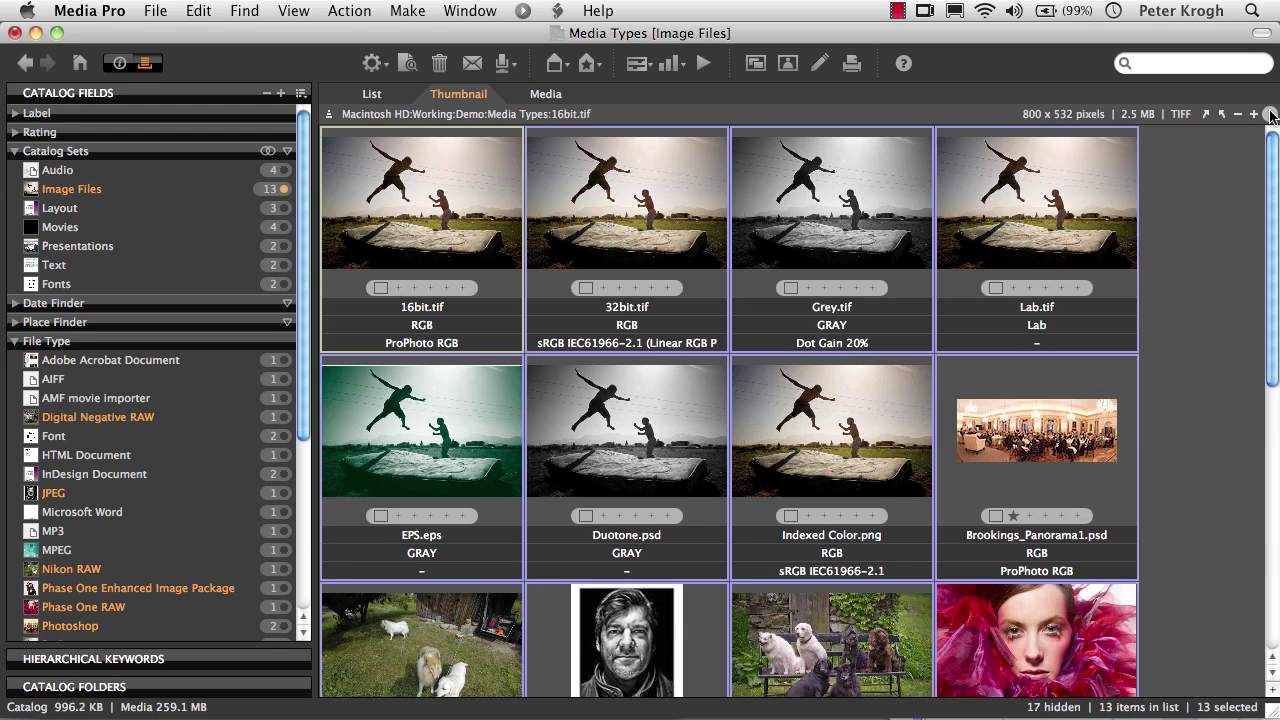
Shrink the thumbnails to 160 x 120 and scroll through the images
{"action": "left_click", "coordinate": [1271, 116]}
{"action": "left_click", "coordinate": [1200, 212]}
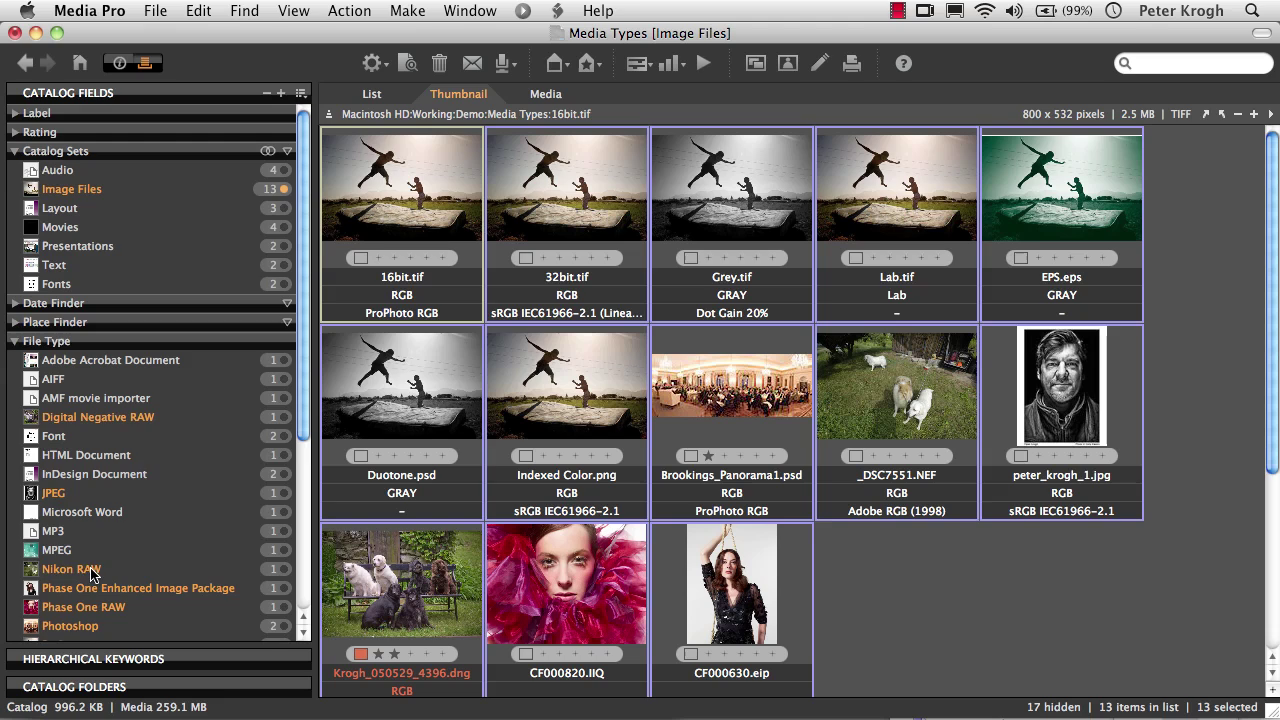
{"action": "scroll", "coordinate": [123, 485], "scroll_direction": "down", "scroll_amount": 5}
{"action": "scroll", "coordinate": [123, 485], "scroll_direction": "down", "scroll_amount": 1}
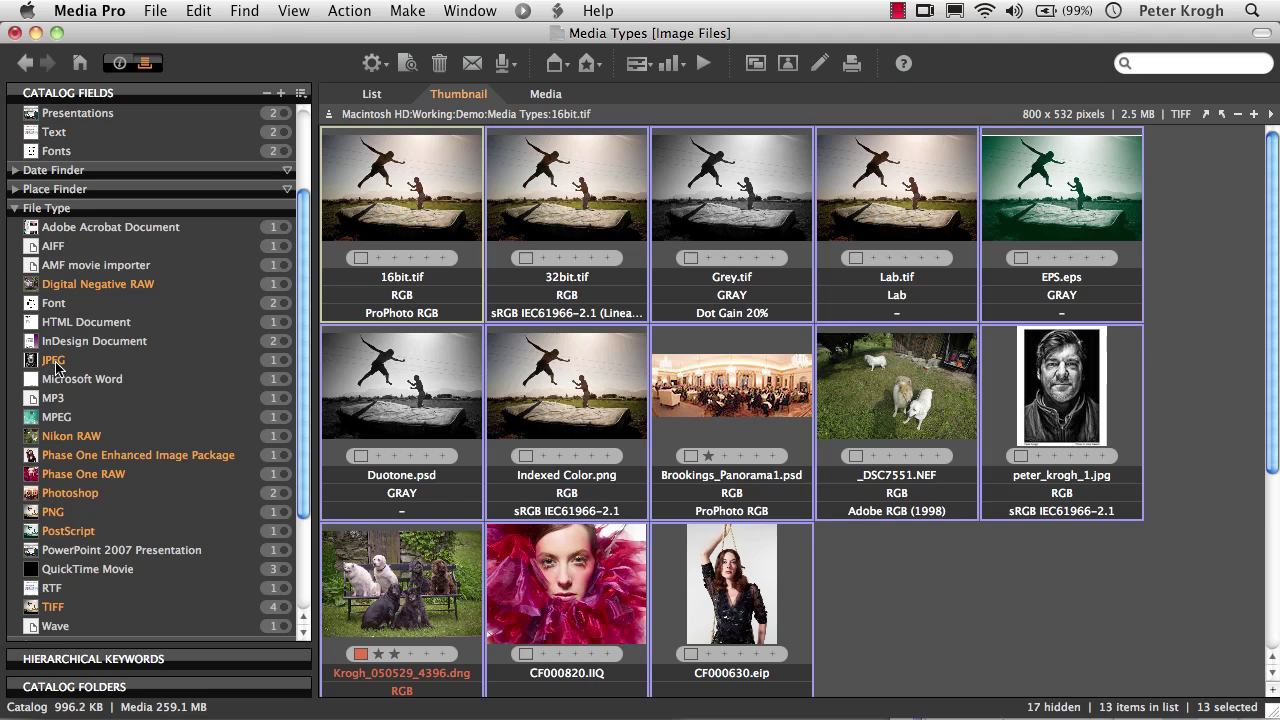
{"action": "scroll", "coordinate": [198, 369], "scroll_direction": "down", "scroll_amount": 3}
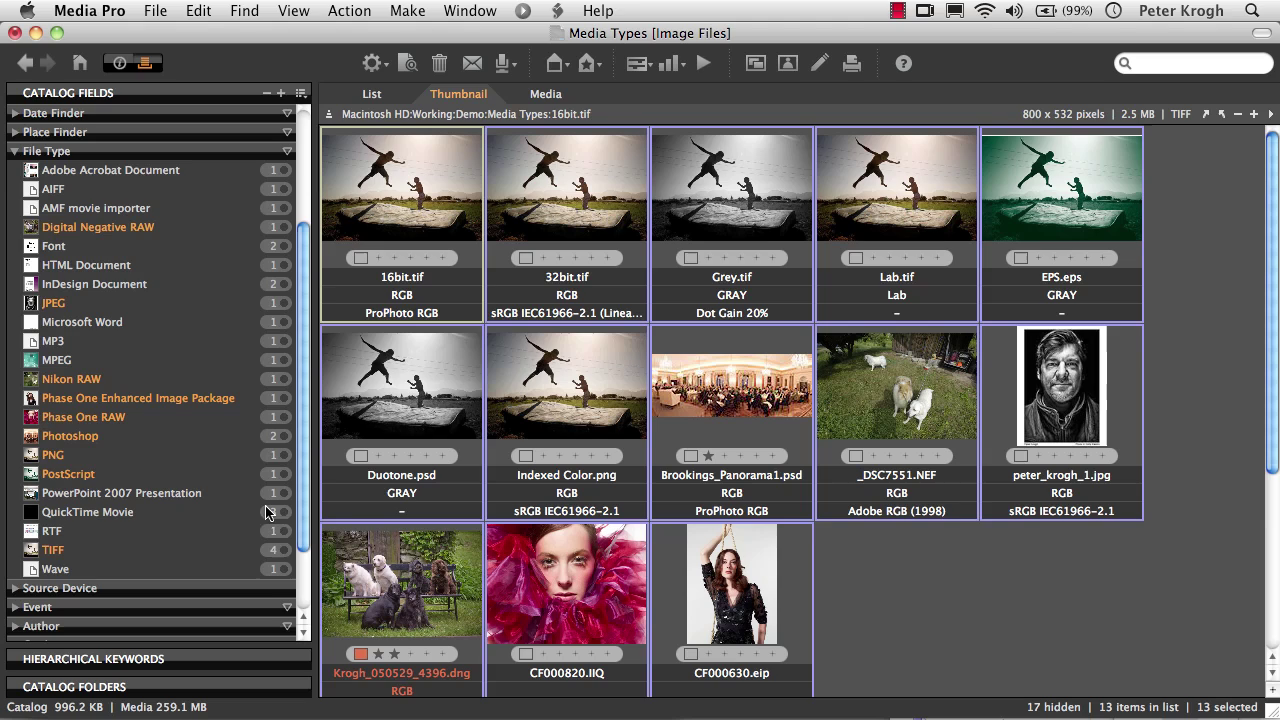
Narrow the Image Files view to just the four TIFF files
{"action": "left_click", "coordinate": [283, 550]}
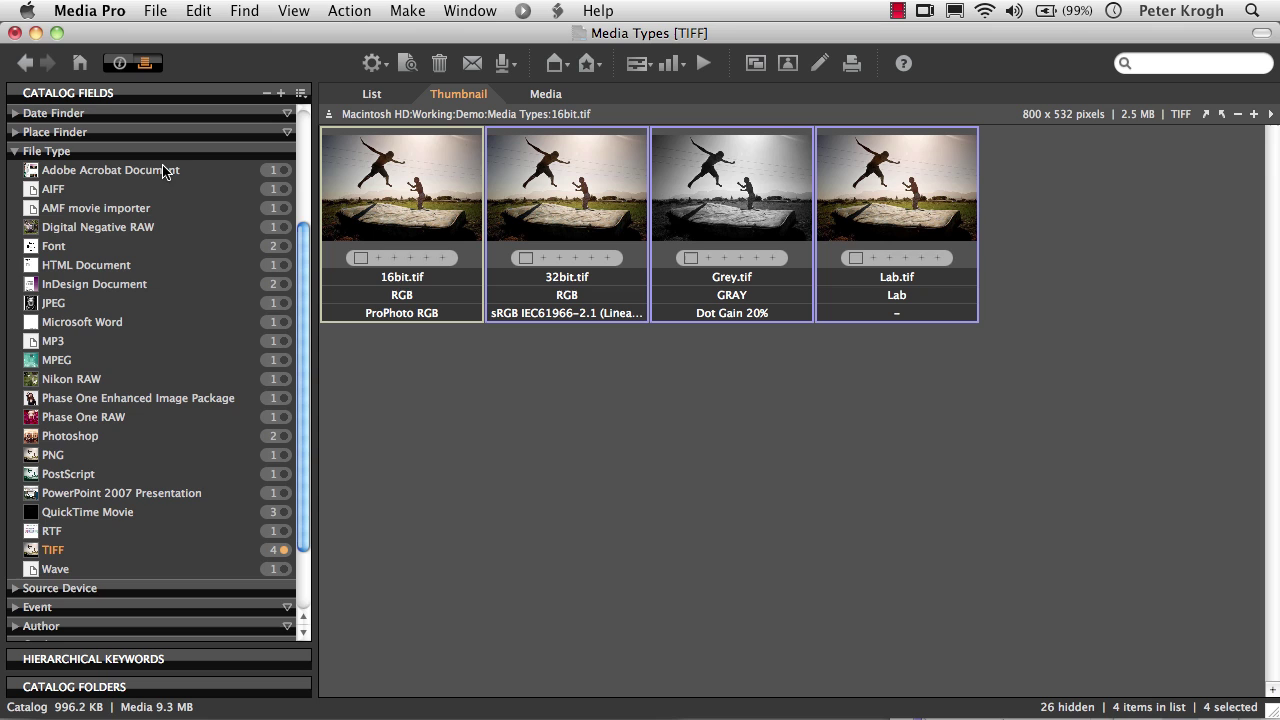
{"action": "scroll", "coordinate": [180, 237], "scroll_direction": "up", "scroll_amount": 2}
{"action": "scroll", "coordinate": [180, 237], "scroll_direction": "up", "scroll_amount": 4}
{"action": "scroll", "coordinate": [180, 237], "scroll_direction": "up", "scroll_amount": 4}
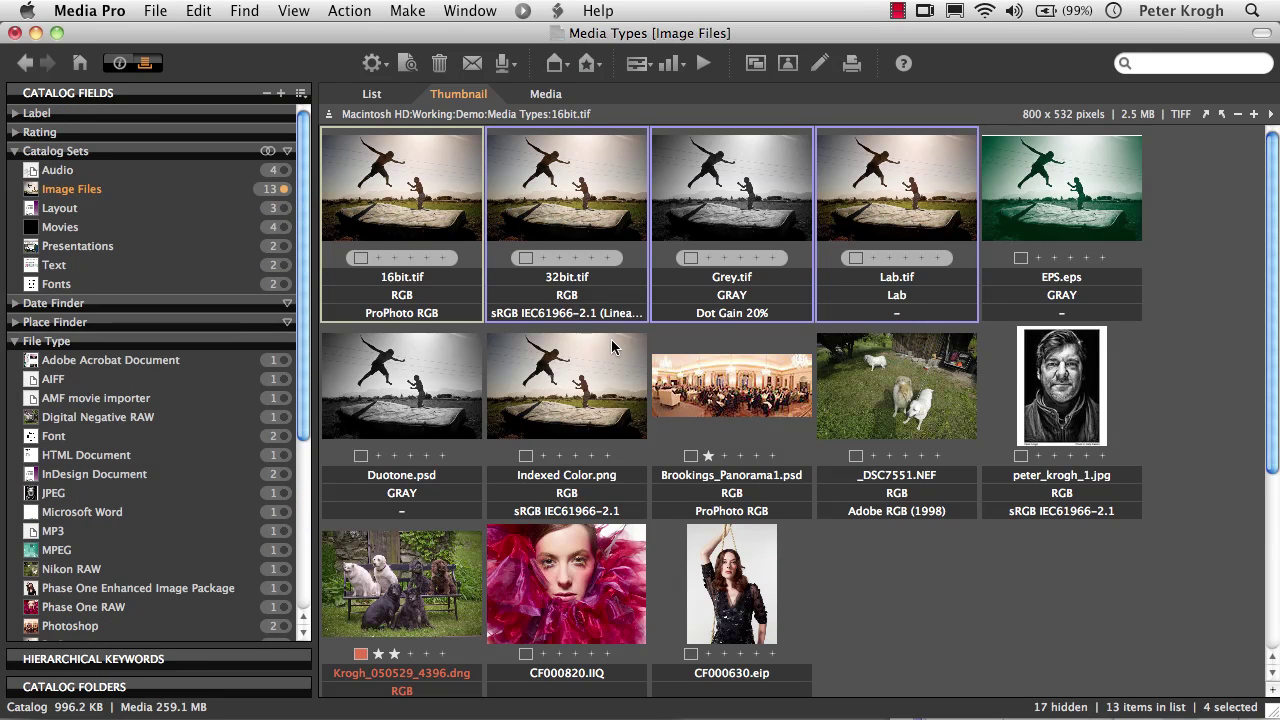
Return to all Image Files and view the Duotone.psd and EPS.eps details
{"action": "left_click", "coordinate": [554, 388]}
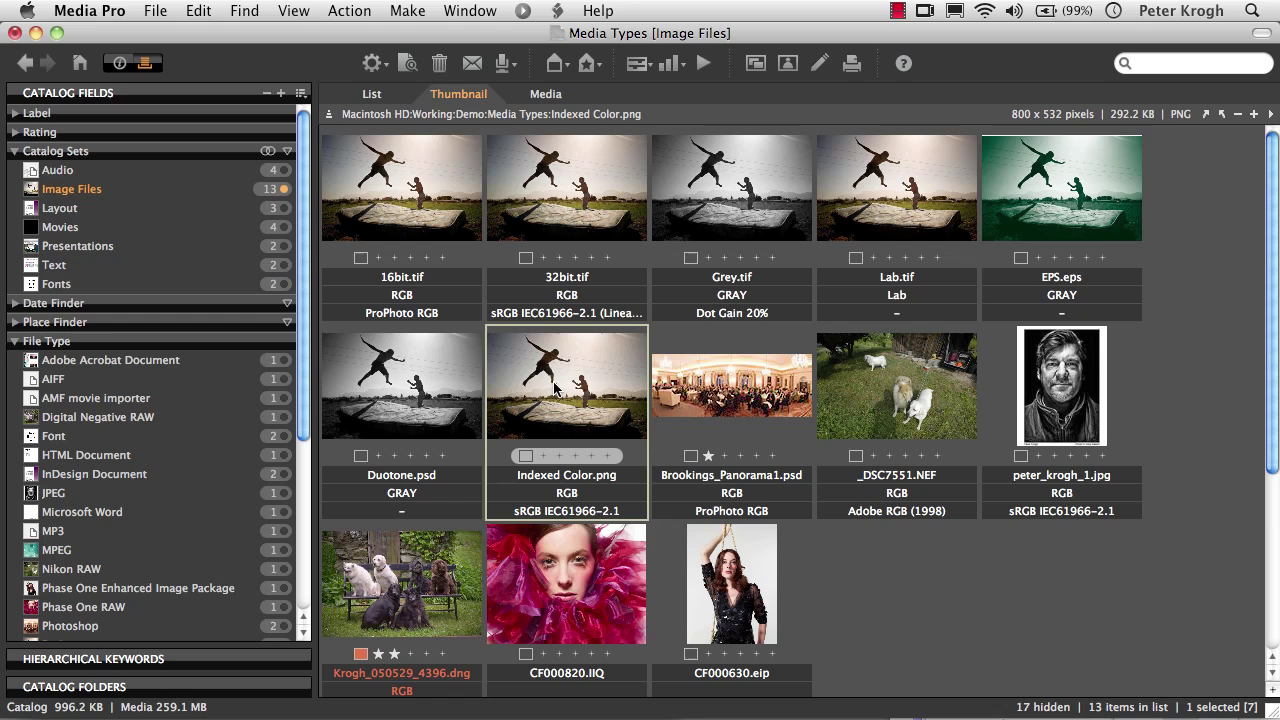
{"action": "left_click", "coordinate": [420, 401]}
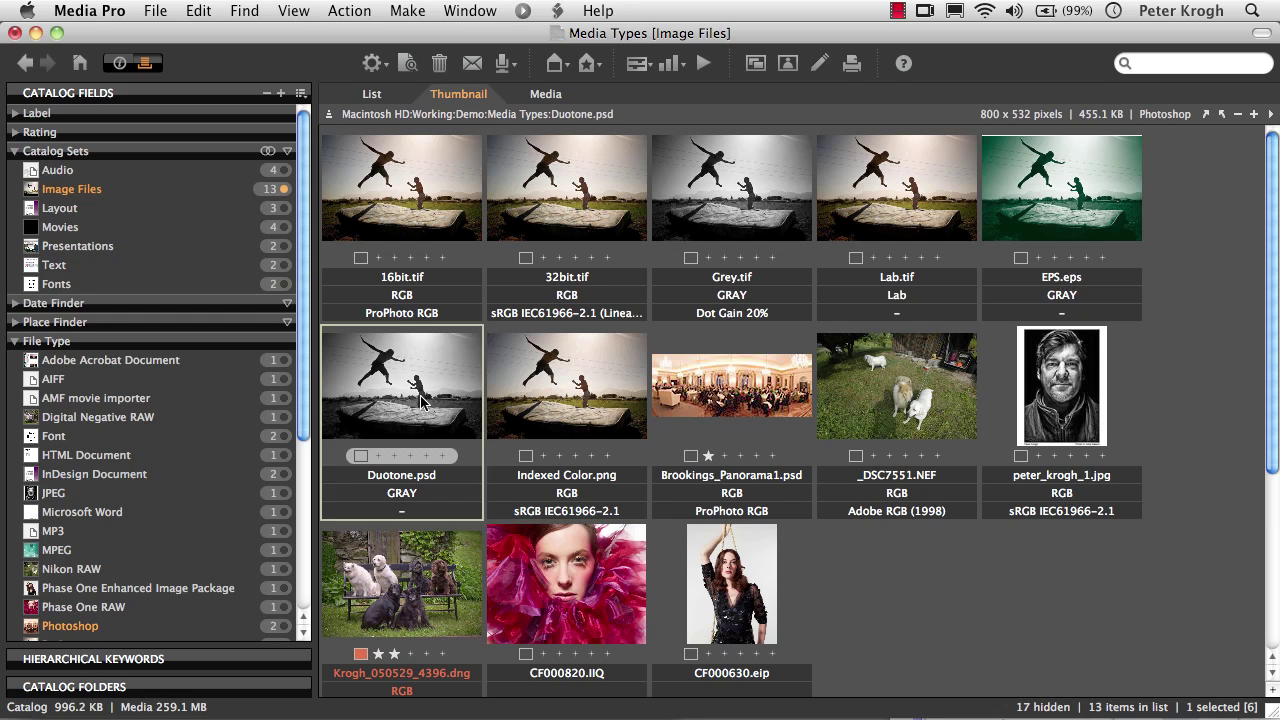
{"action": "left_click", "coordinate": [1086, 177]}
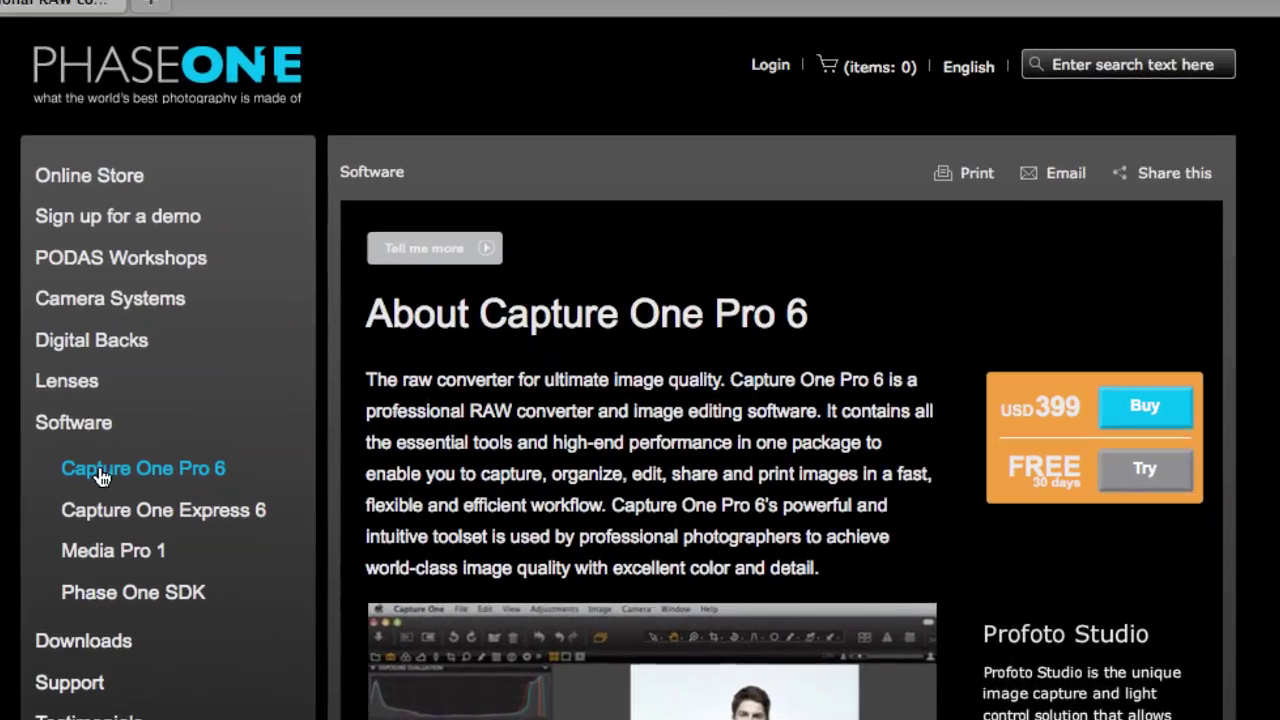
Open the Capture One Pro 6 product page and its FAQ
{"action": "left_click", "coordinate": [227, 514]}
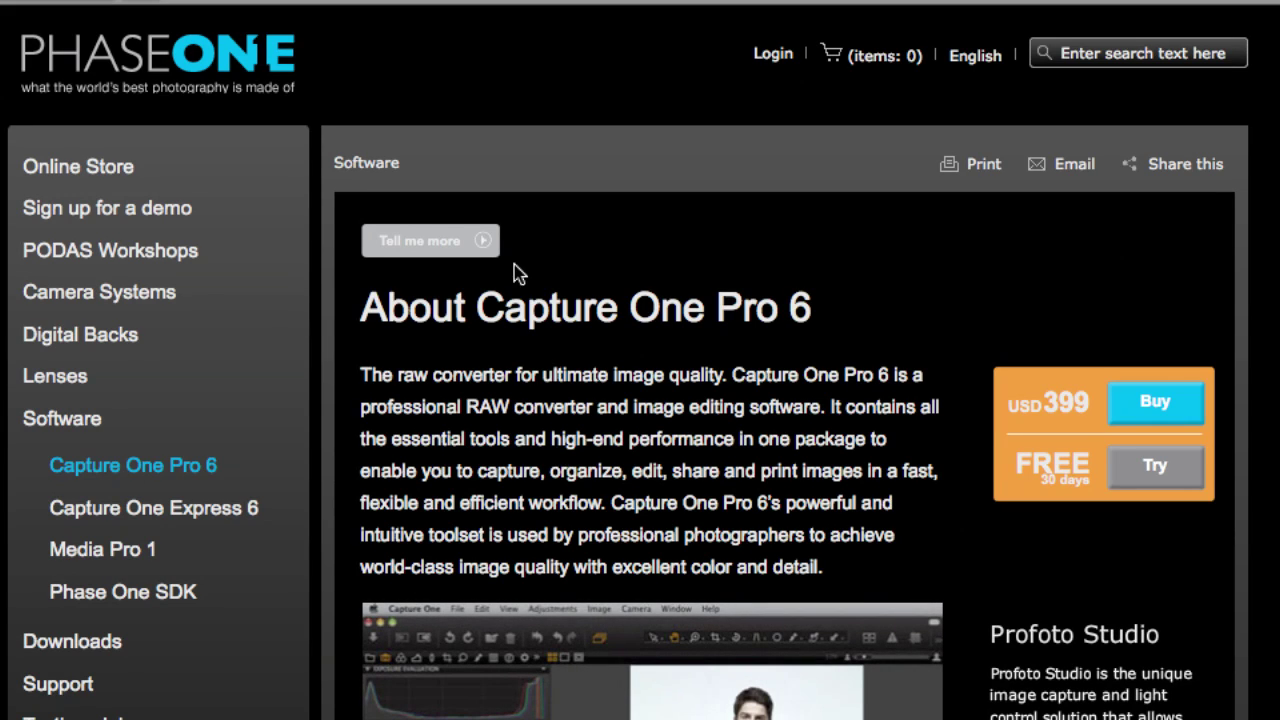
{"action": "mouse_move", "coordinate": [434, 248]}
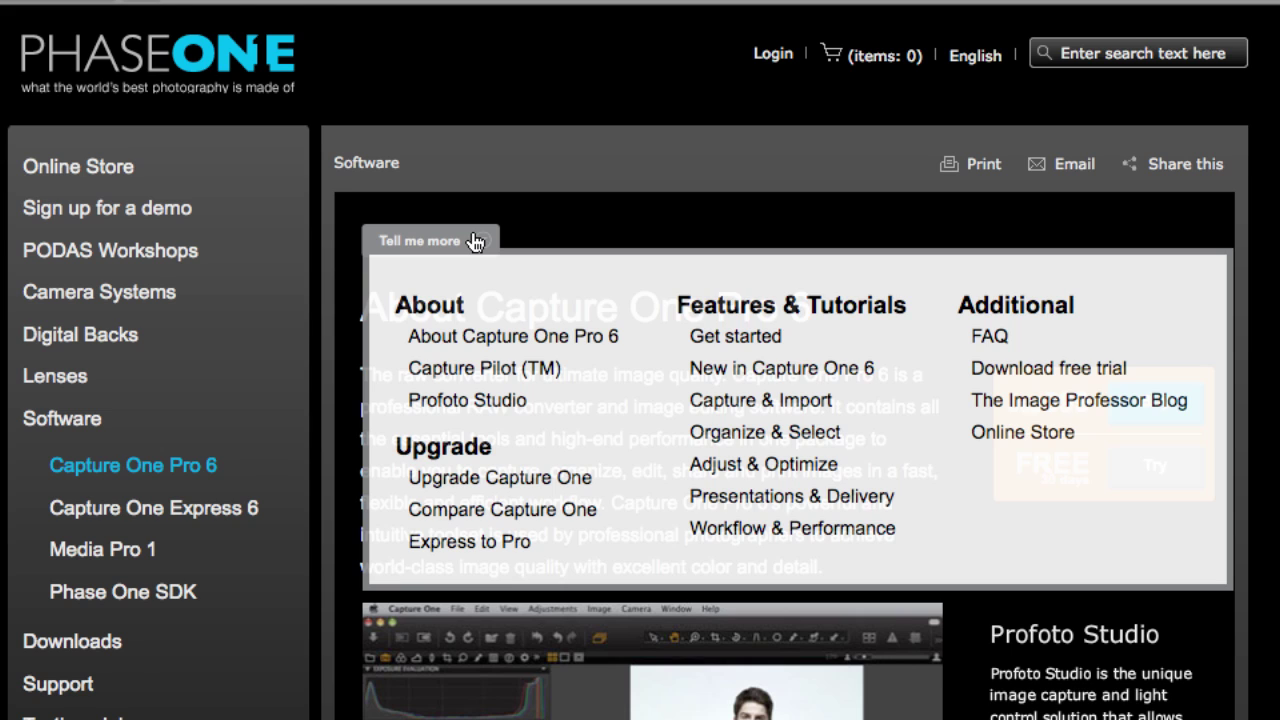
{"action": "left_click", "coordinate": [990, 337]}
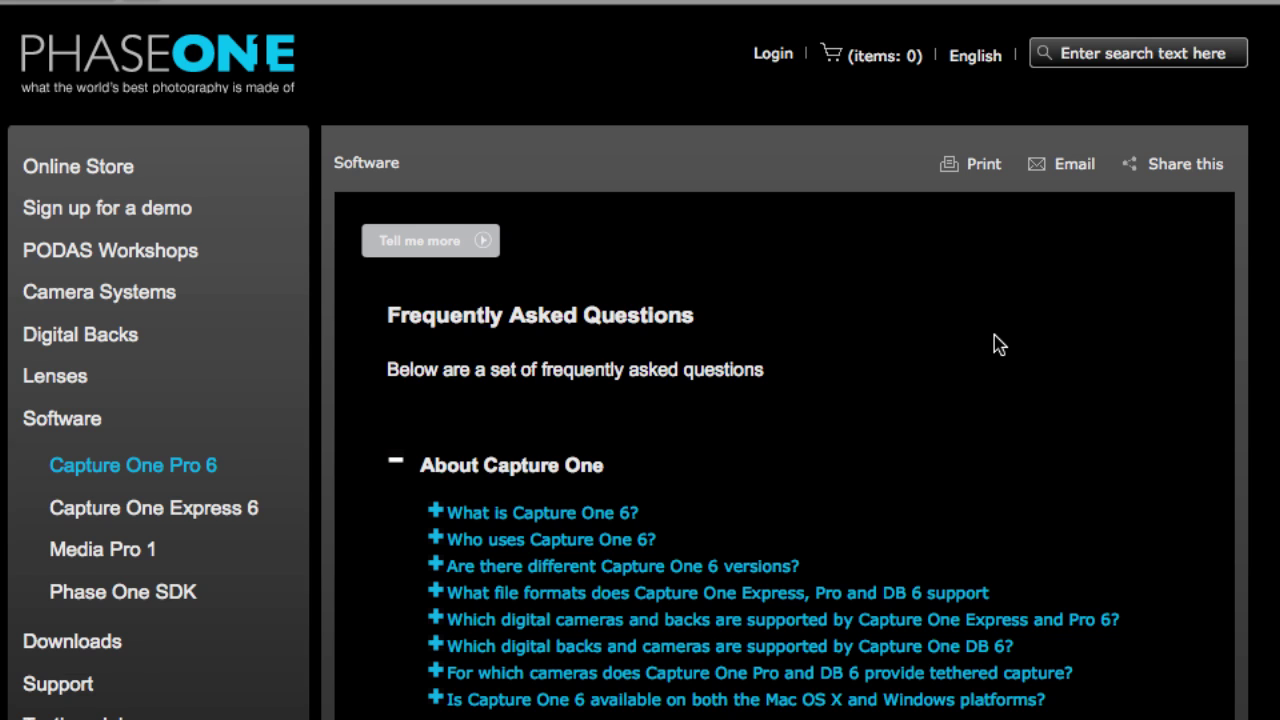
{"action": "scroll", "coordinate": [997, 344], "scroll_direction": "down", "scroll_amount": 2}
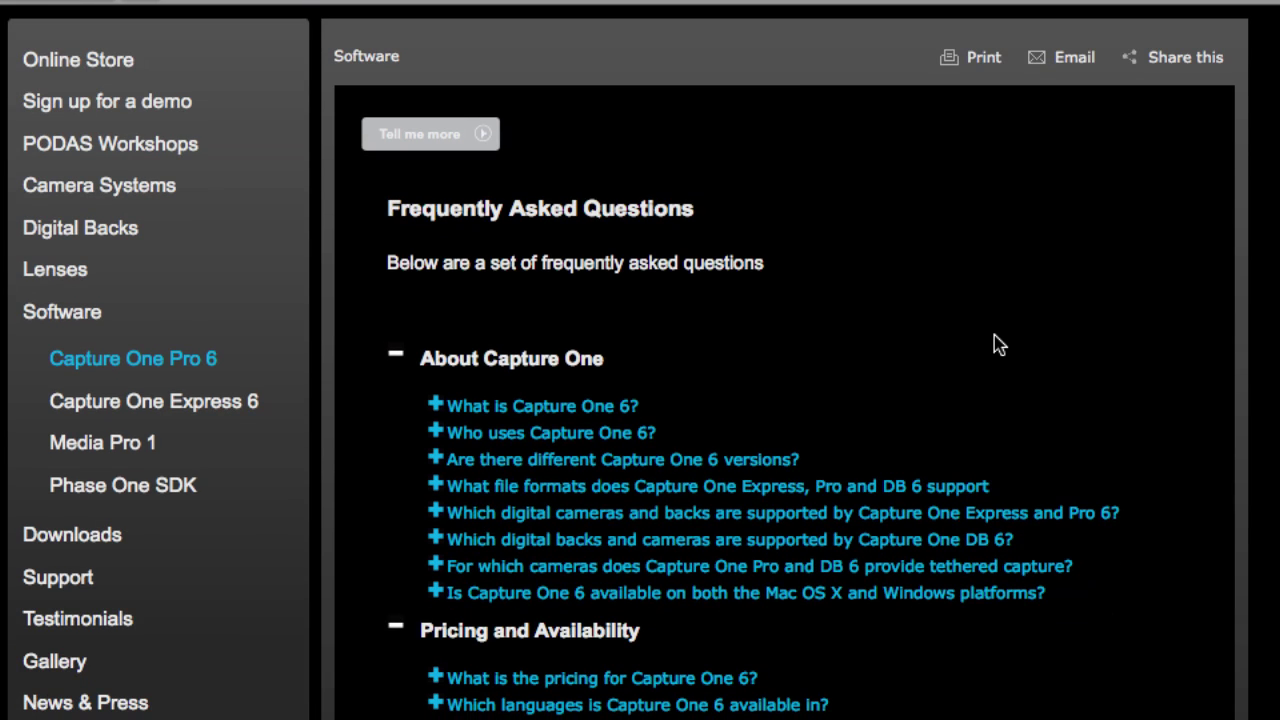
Expand the supported cameras and backs answer and scroll through the list
{"action": "left_click", "coordinate": [603, 525]}
{"action": "scroll", "coordinate": [793, 492], "scroll_direction": "down", "scroll_amount": 5}
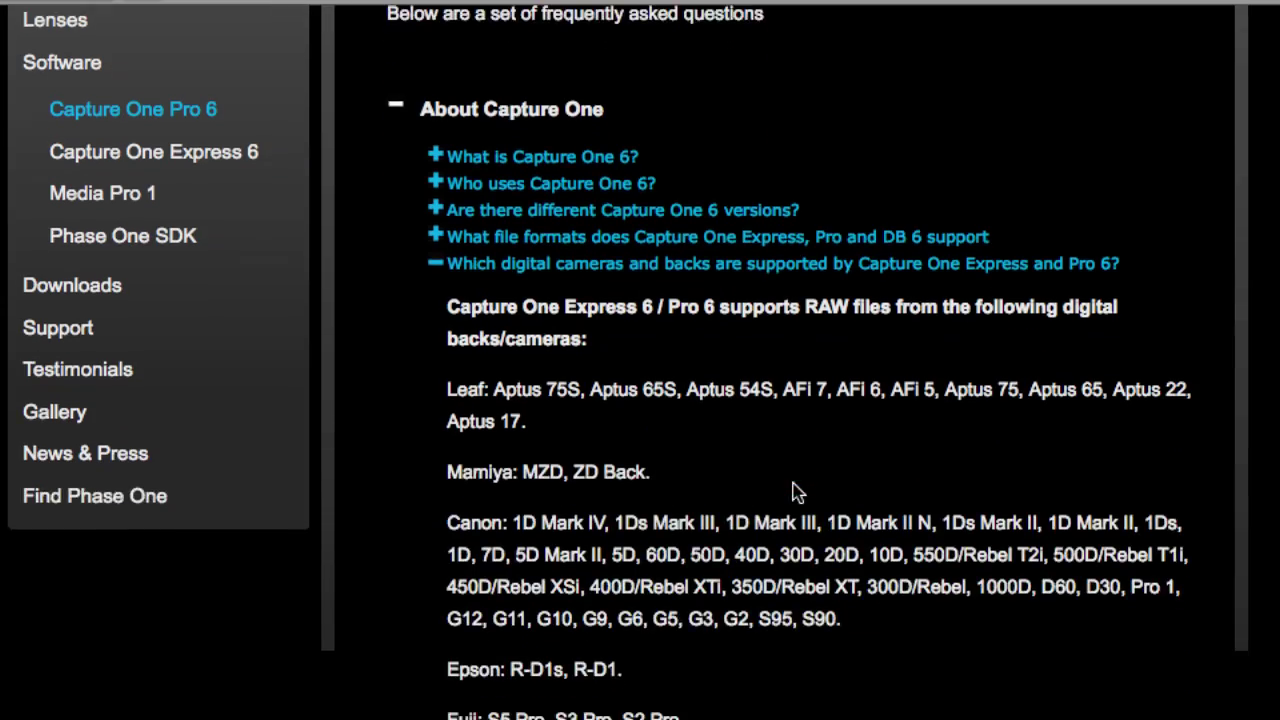
{"action": "scroll", "coordinate": [793, 492], "scroll_direction": "down", "scroll_amount": 2}
{"action": "scroll", "coordinate": [793, 492], "scroll_direction": "down", "scroll_amount": 2}
{"action": "scroll", "coordinate": [793, 492], "scroll_direction": "down", "scroll_amount": 3}
{"action": "scroll", "coordinate": [793, 492], "scroll_direction": "down", "scroll_amount": 3}
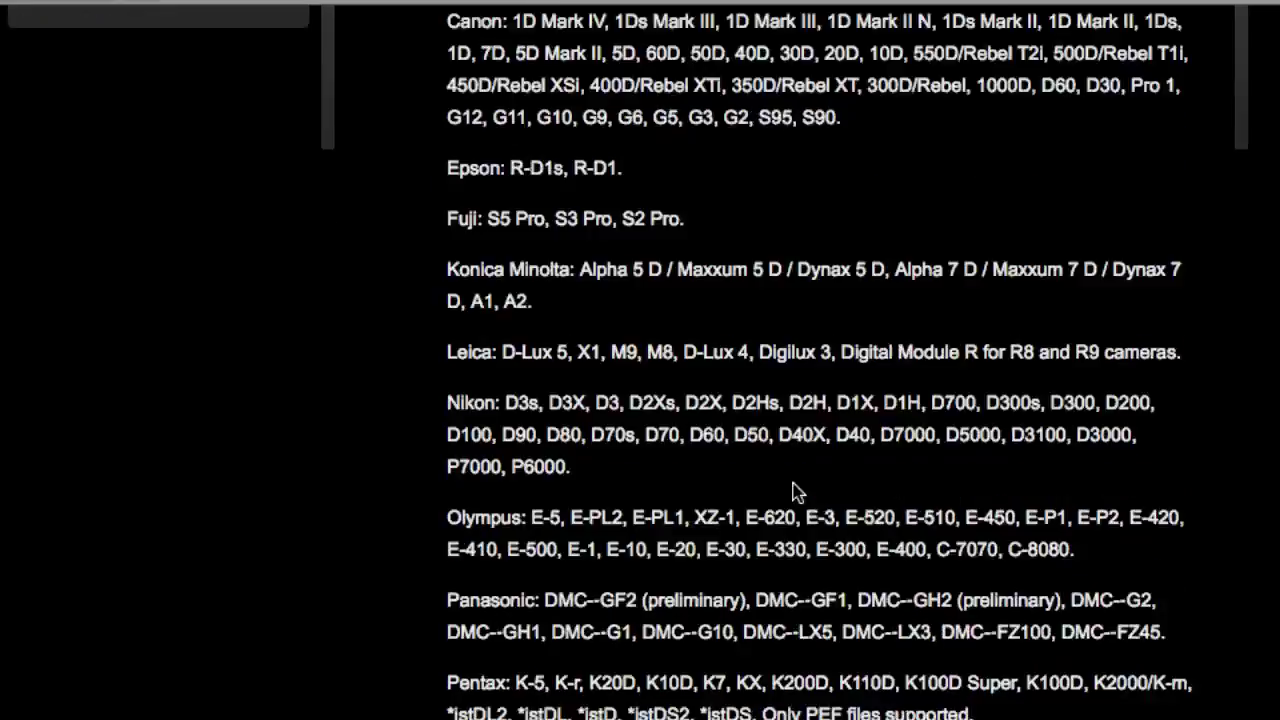
{"action": "scroll", "coordinate": [793, 492], "scroll_direction": "down", "scroll_amount": 3}
{"action": "scroll", "coordinate": [793, 492], "scroll_direction": "down", "scroll_amount": 2}
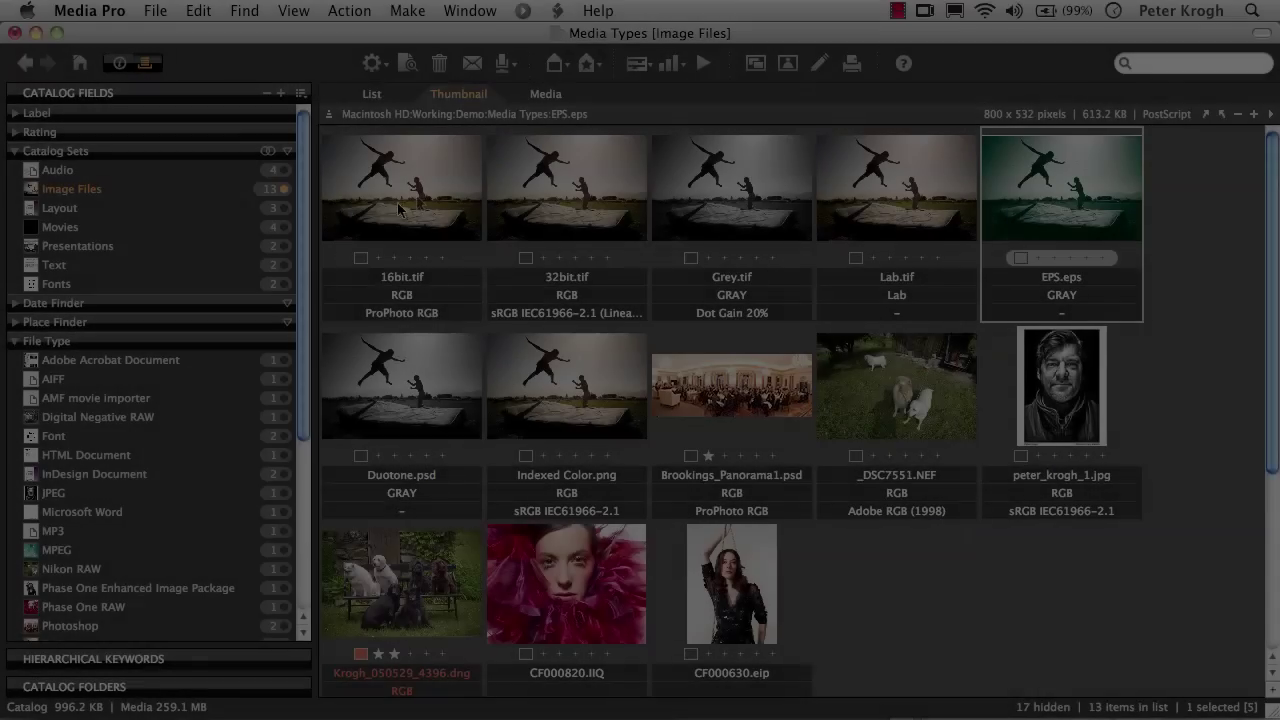
Show the Layout set, preview ch00.indd full-size, then select consulting.html
{"action": "left_click", "coordinate": [284, 208]}
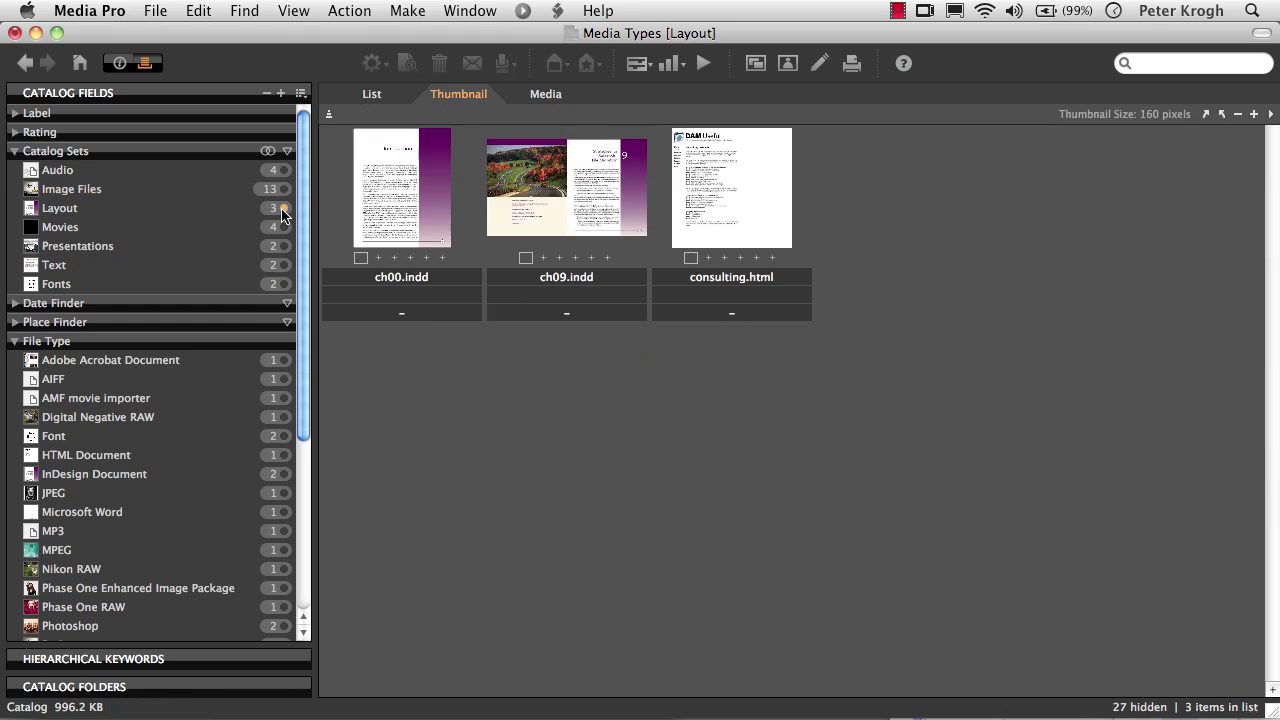
{"action": "left_click", "coordinate": [395, 208]}
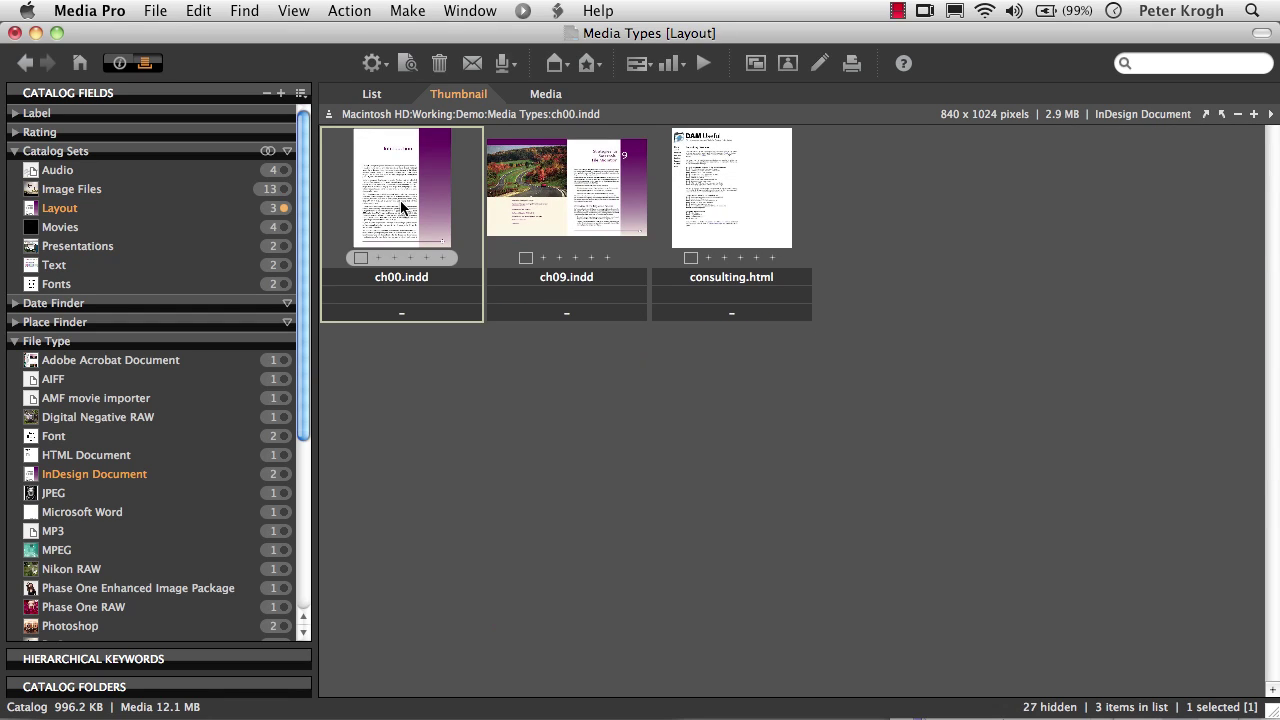
{"action": "double_click", "coordinate": [401, 207]}
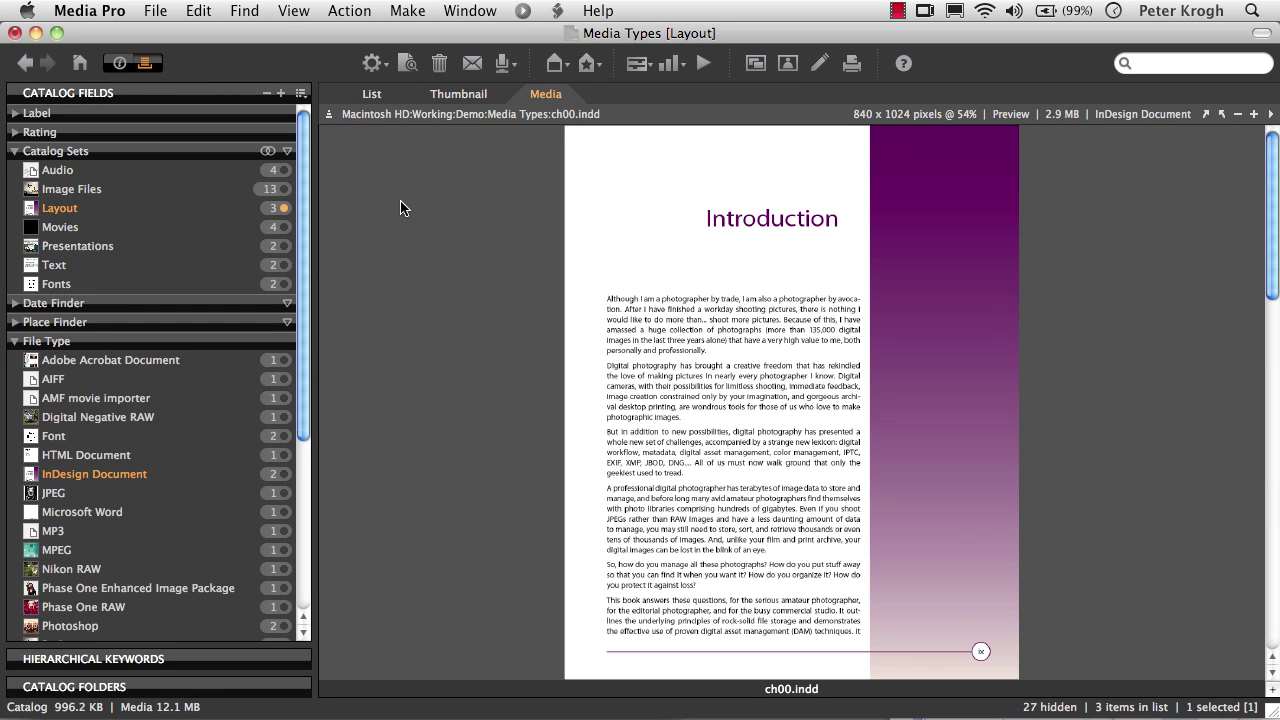
{"action": "double_click", "coordinate": [756, 510]}
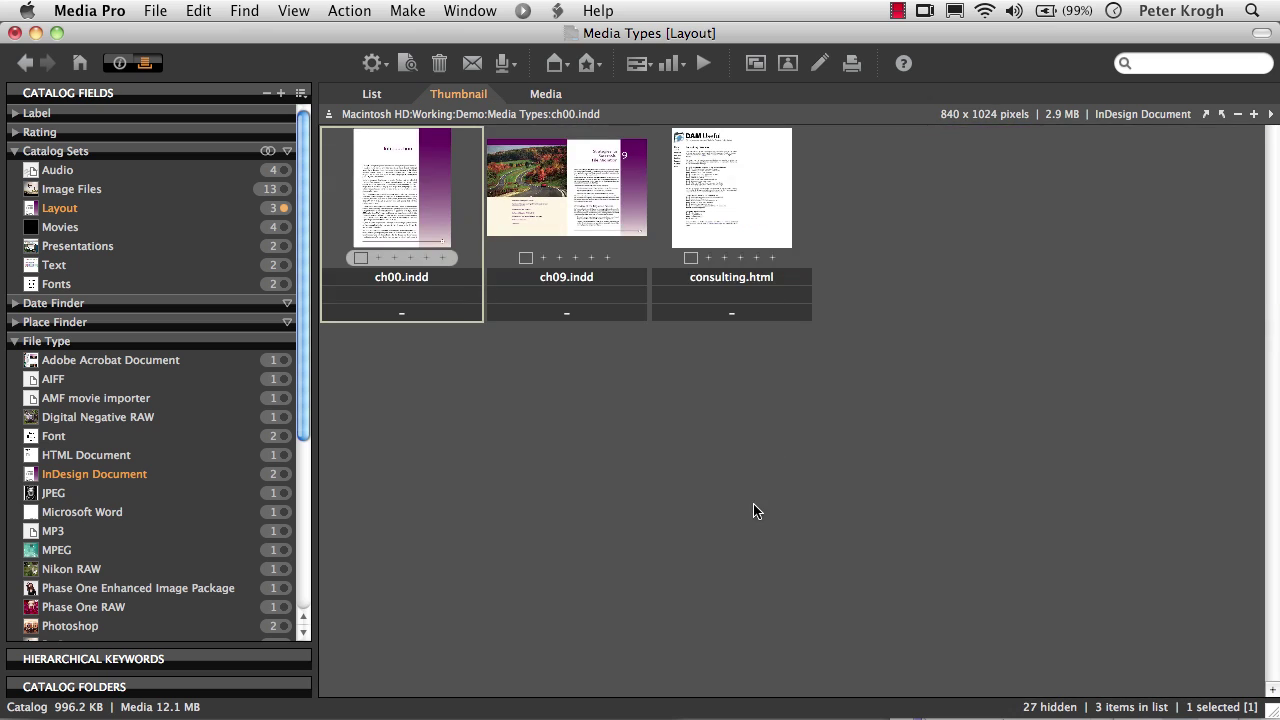
{"action": "left_click", "coordinate": [724, 174]}
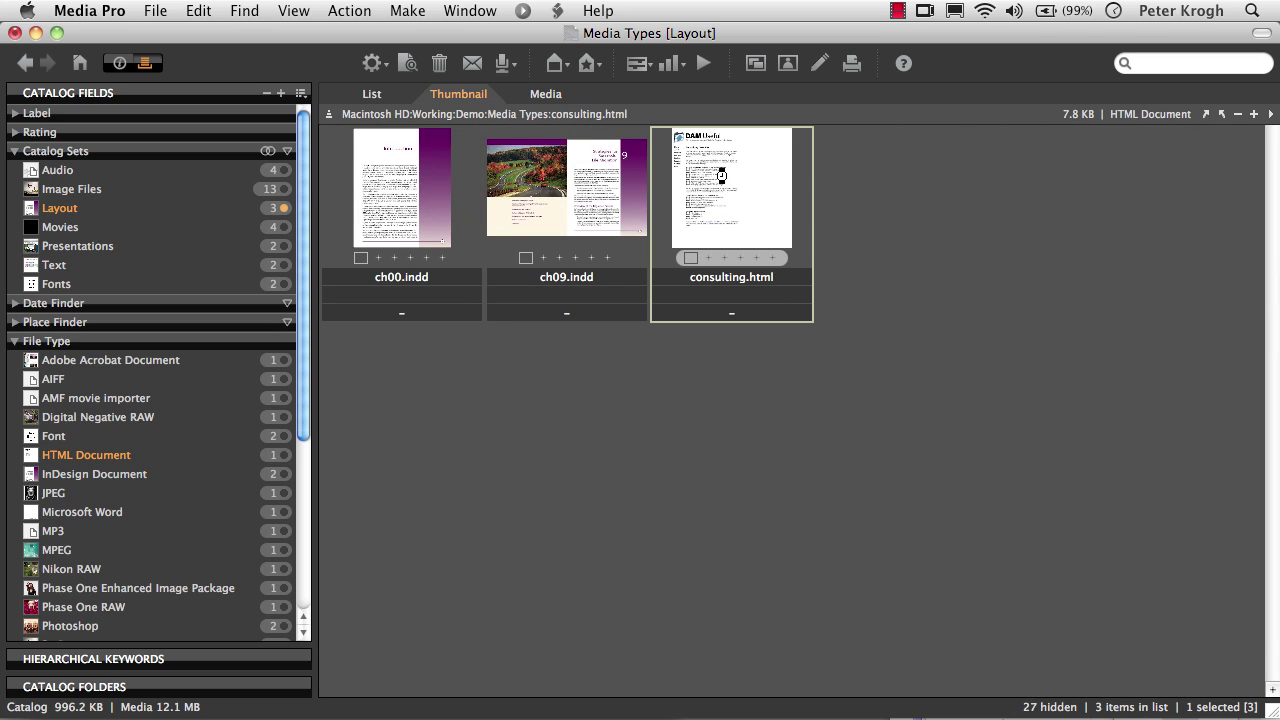
Enlarge thumbnails to 640 x 480, then shrink them back to 160 x 120
{"action": "left_click", "coordinate": [1270, 114]}
{"action": "left_click", "coordinate": [1197, 329]}
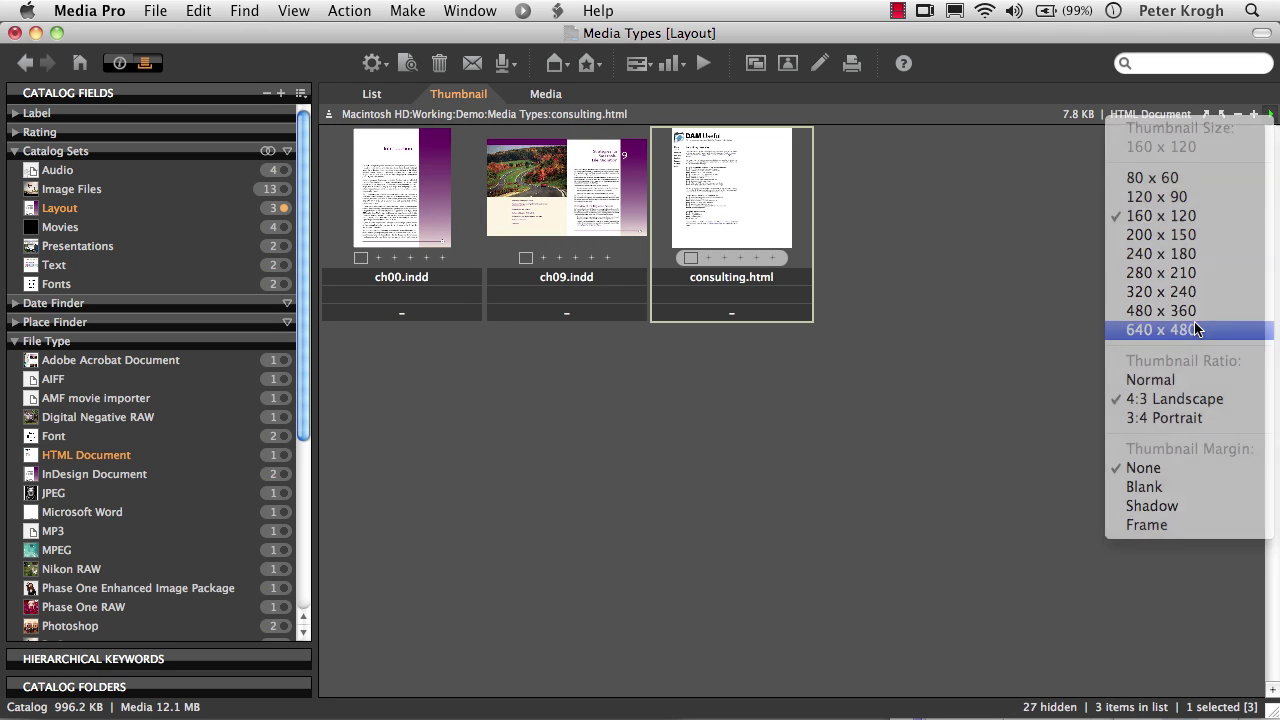
{"action": "left_click", "coordinate": [1271, 114]}
{"action": "left_click", "coordinate": [1229, 215]}
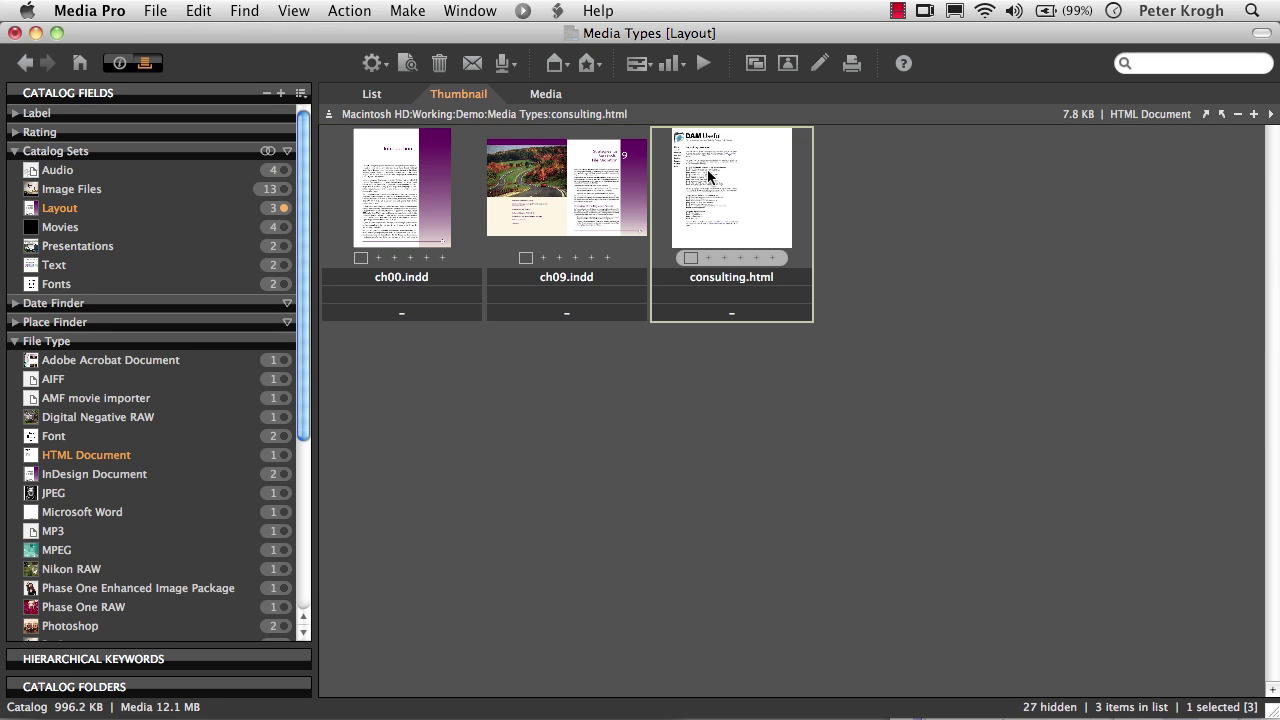
Show the Movies set and play, then pause, PBS By The People.mov in the large player
{"action": "left_click", "coordinate": [284, 227]}
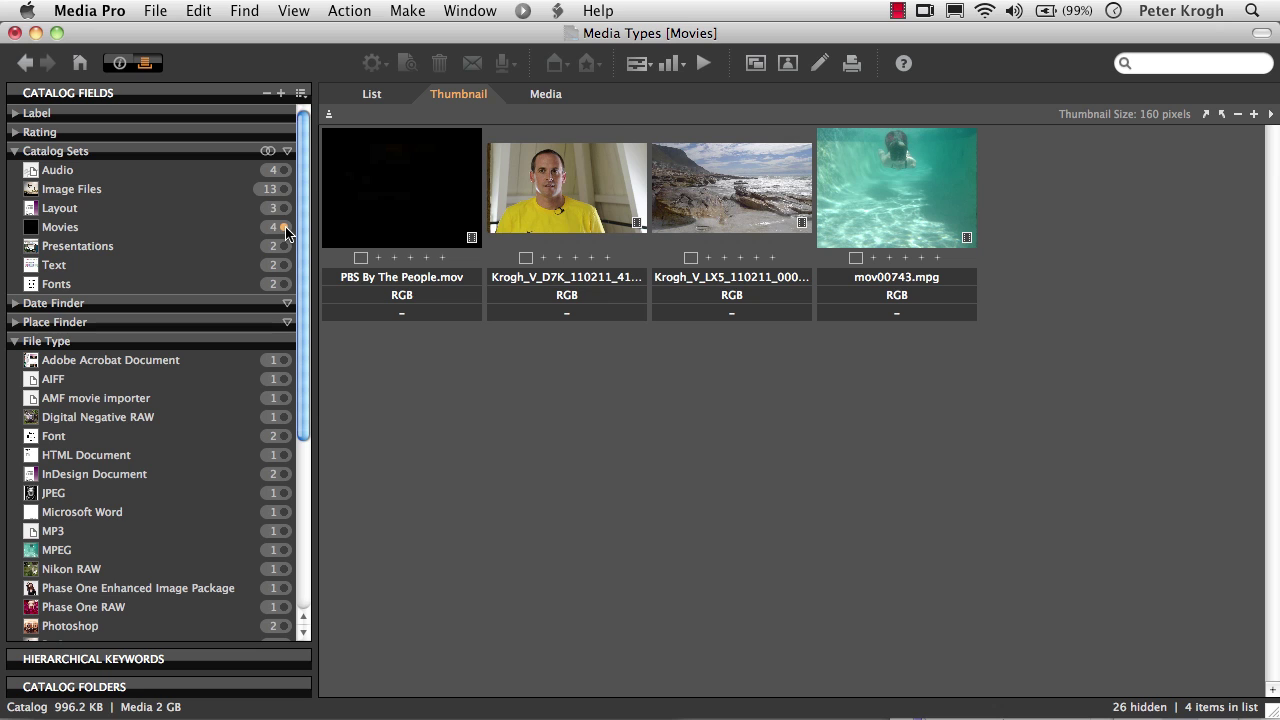
{"action": "double_click", "coordinate": [389, 181]}
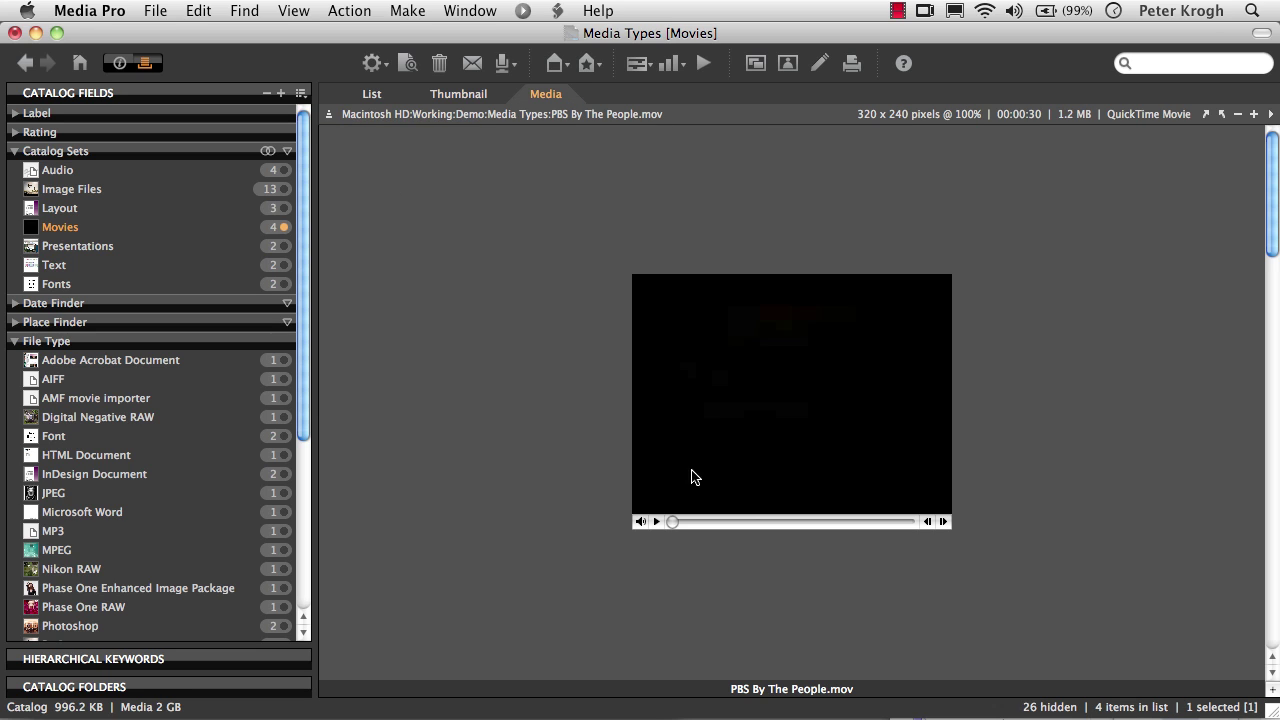
{"action": "left_click", "coordinate": [657, 522]}
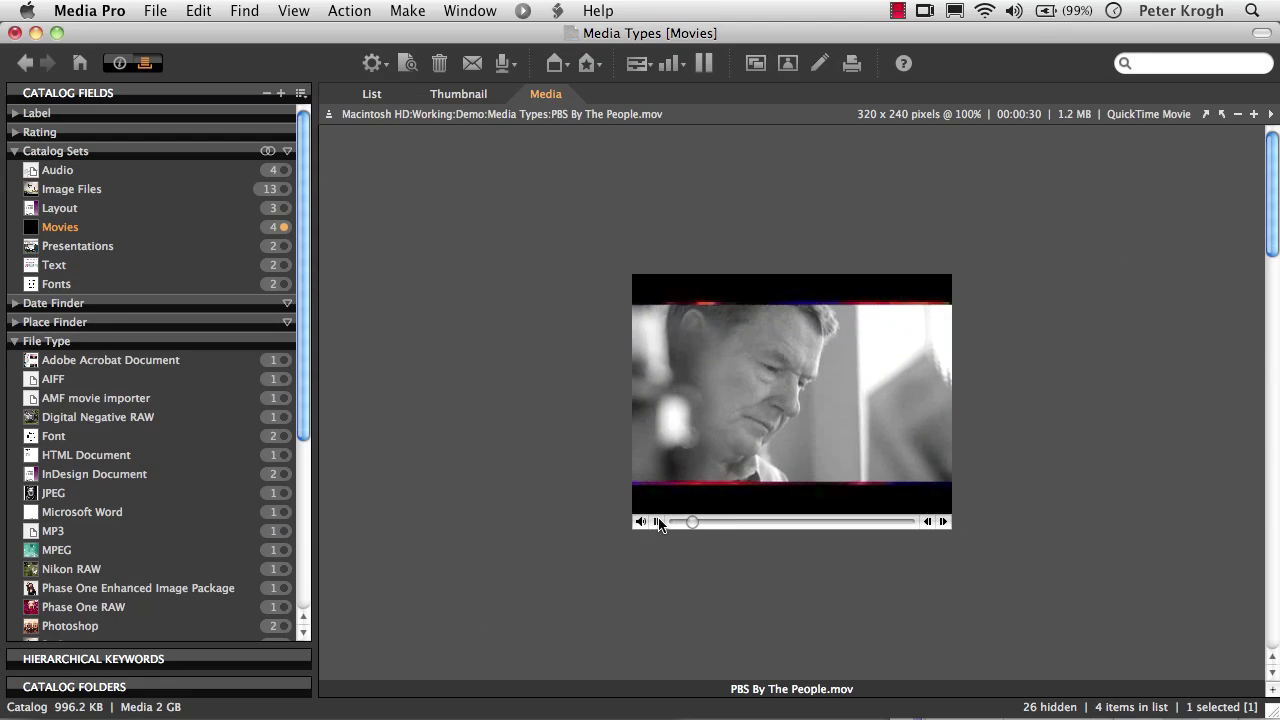
{"action": "left_click", "coordinate": [658, 522]}
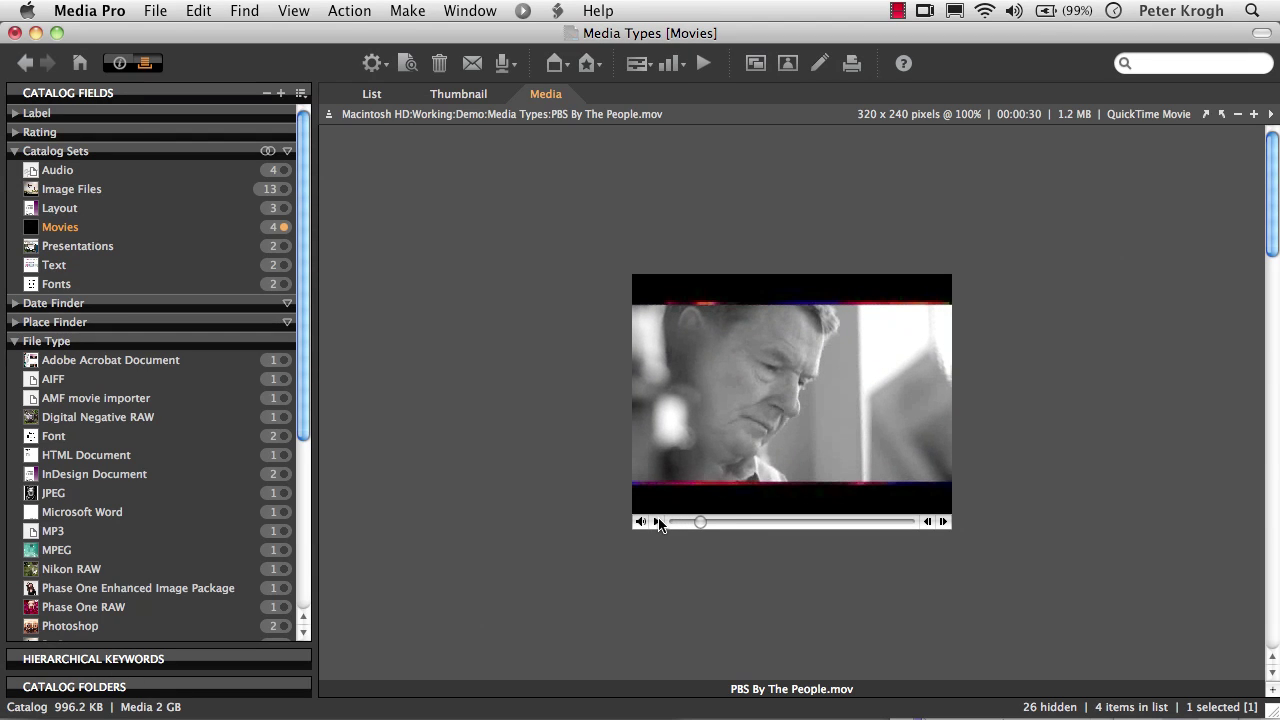
{"action": "left_click", "coordinate": [458, 95]}
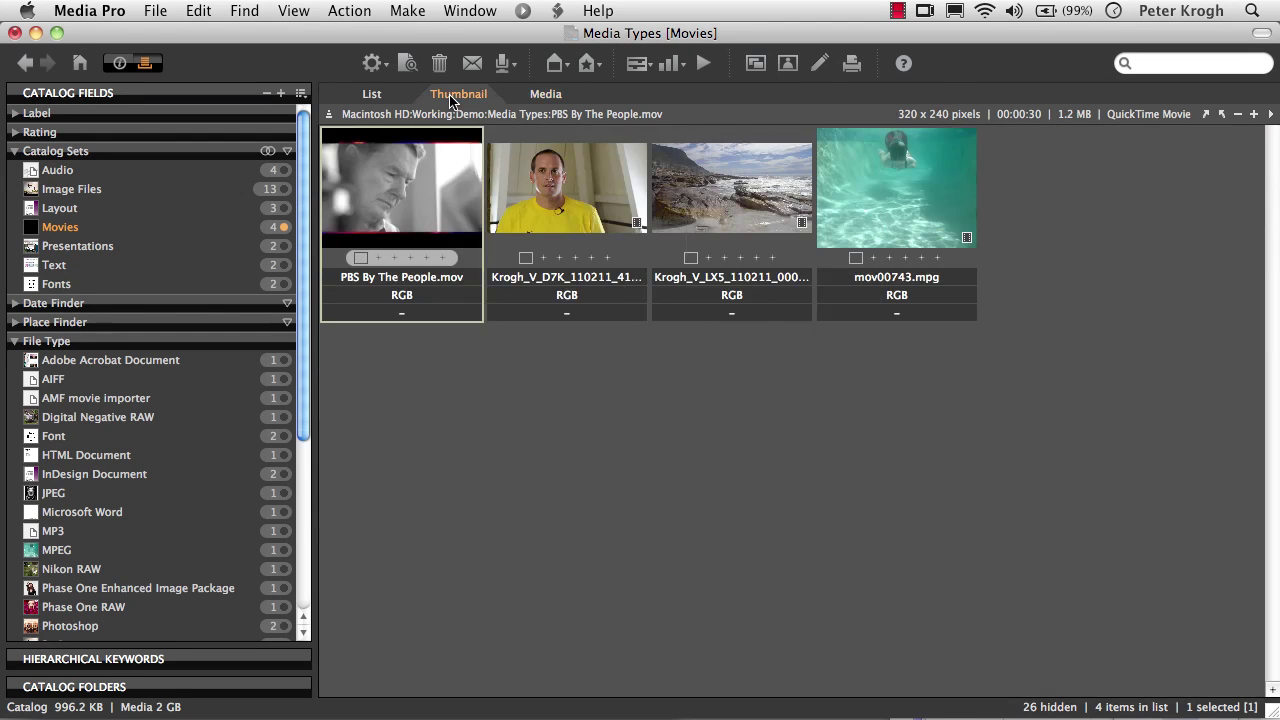
Play mov00743.mpg in its thumbnail, select the beach clip, and stop the playback
{"action": "left_click", "coordinate": [575, 167]}
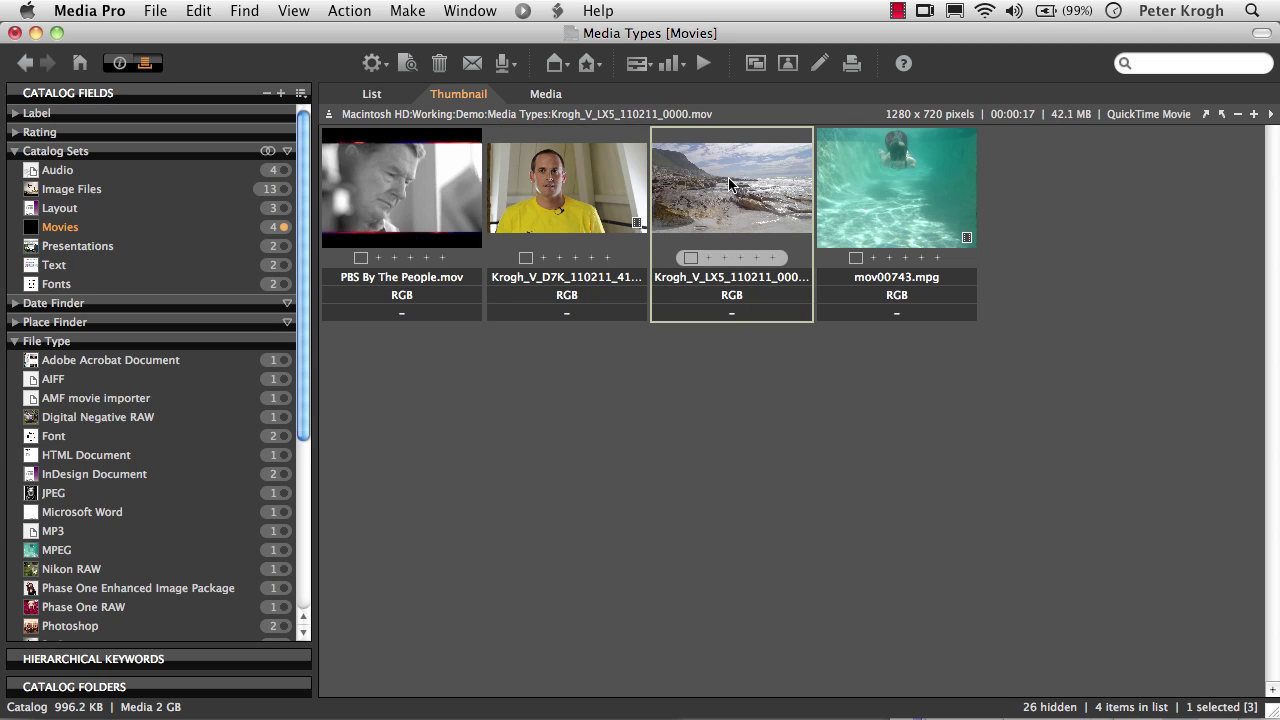
{"action": "left_click", "coordinate": [867, 208]}
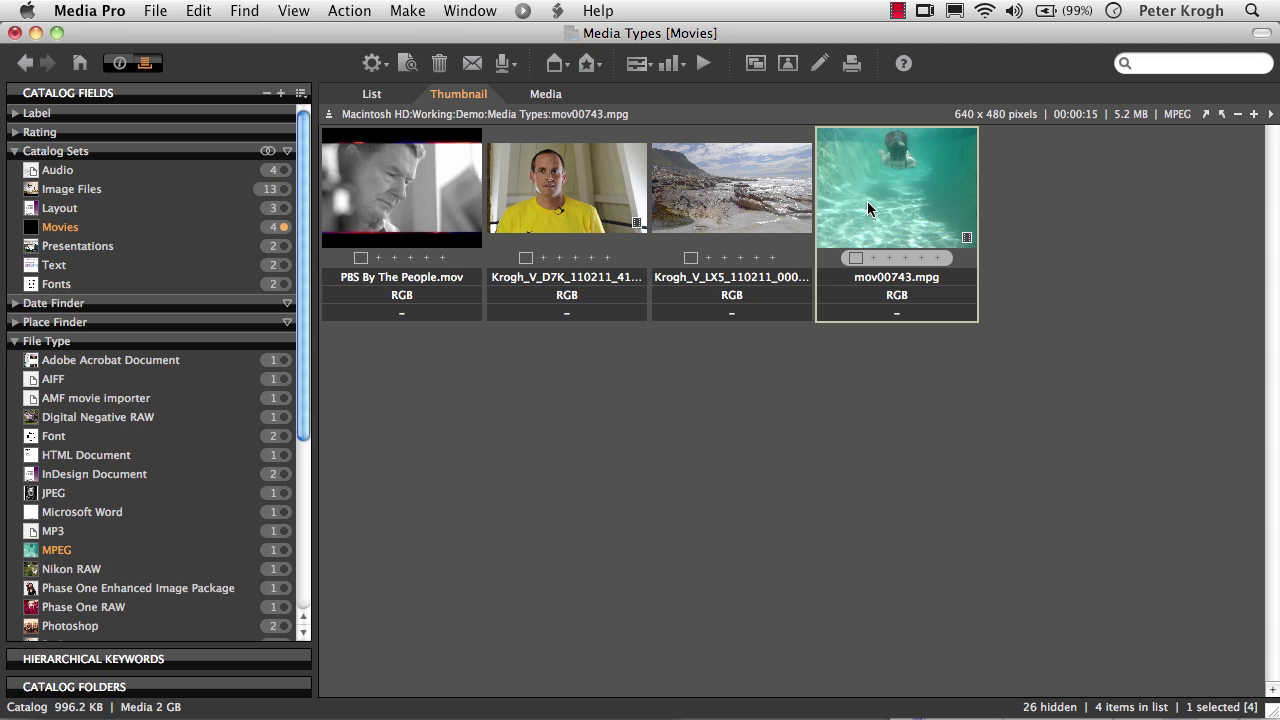
{"action": "key", "text": "space"}
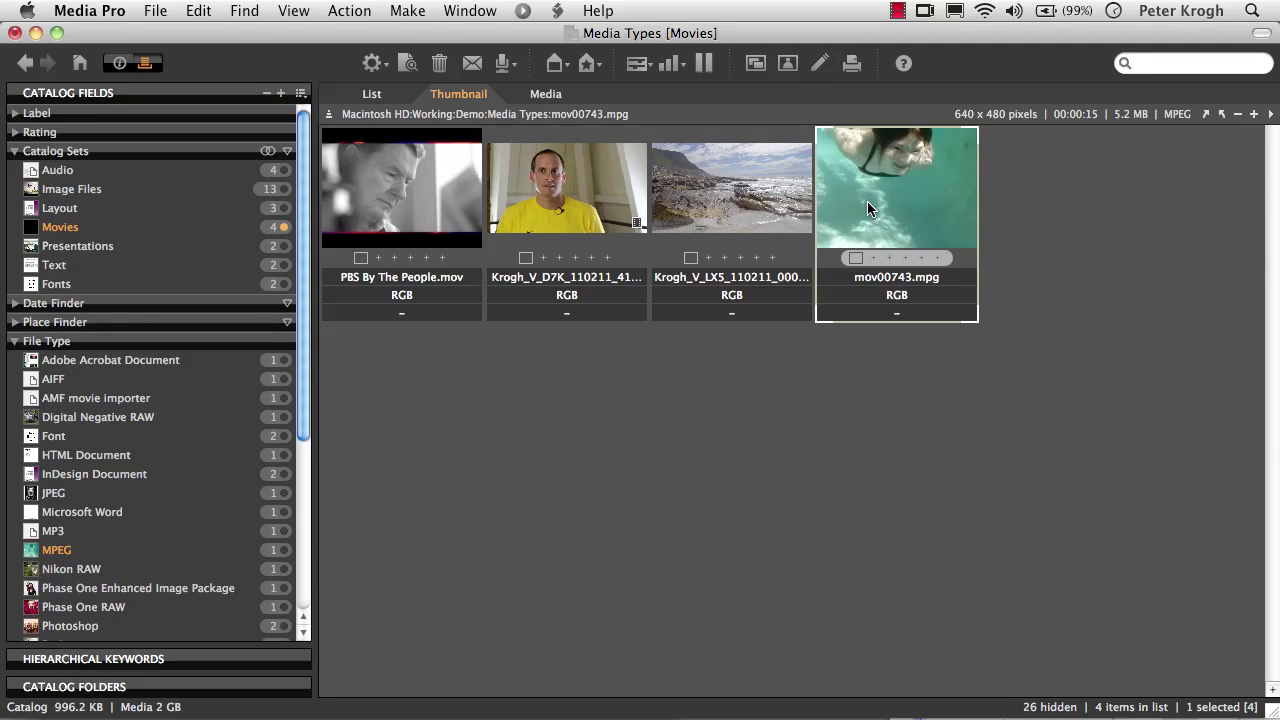
{"action": "left_click", "coordinate": [762, 196]}
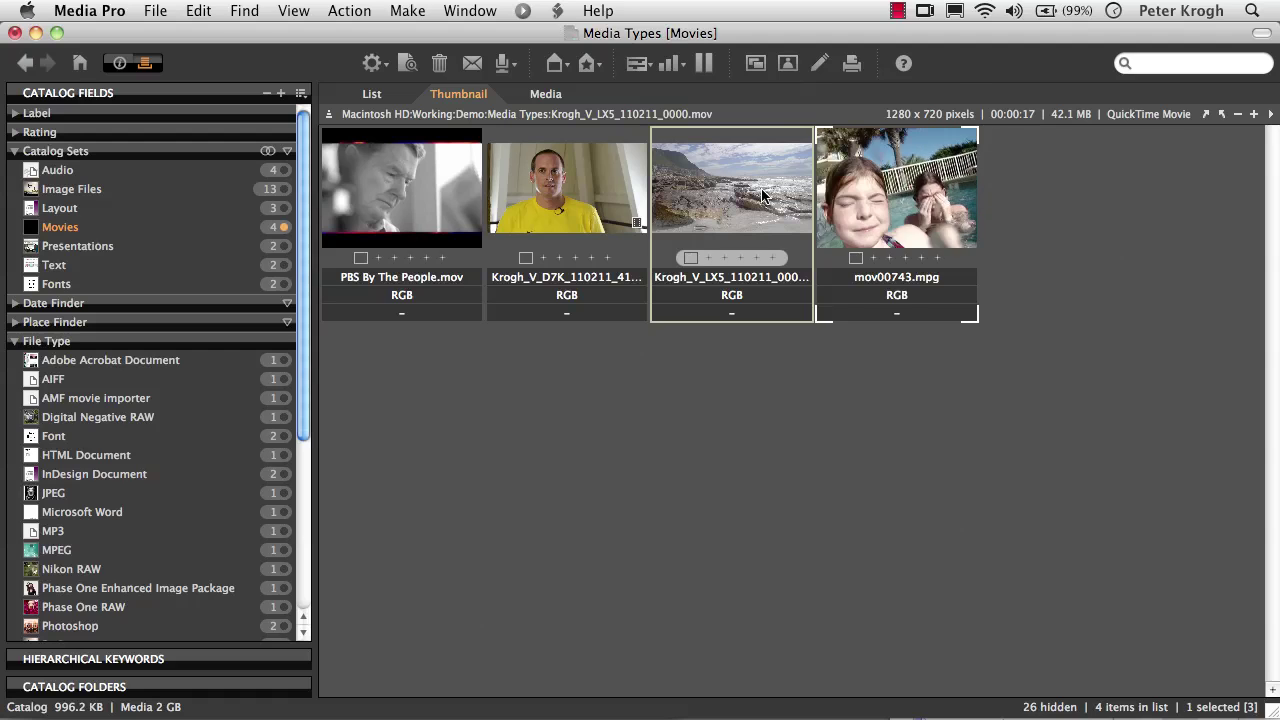
{"action": "key", "text": "space"}
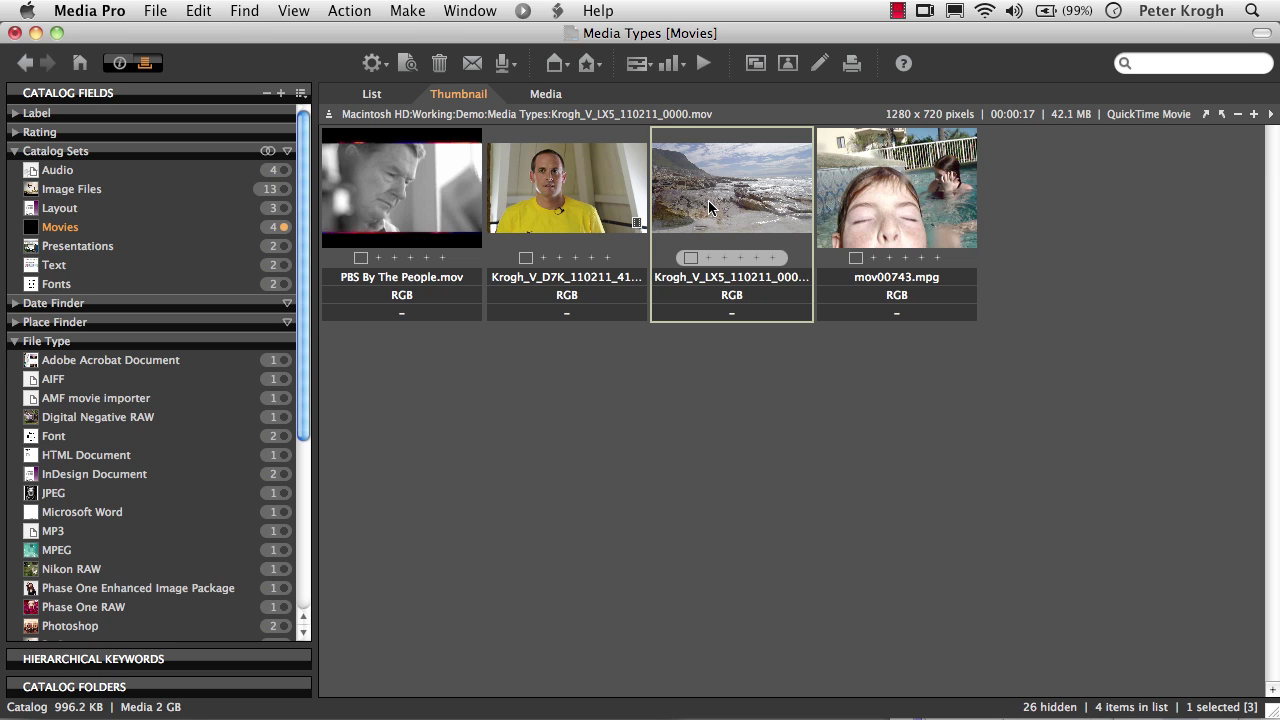
Review the Convert Movie Files format list and dismiss it without converting
{"action": "left_click", "coordinate": [343, 10]}
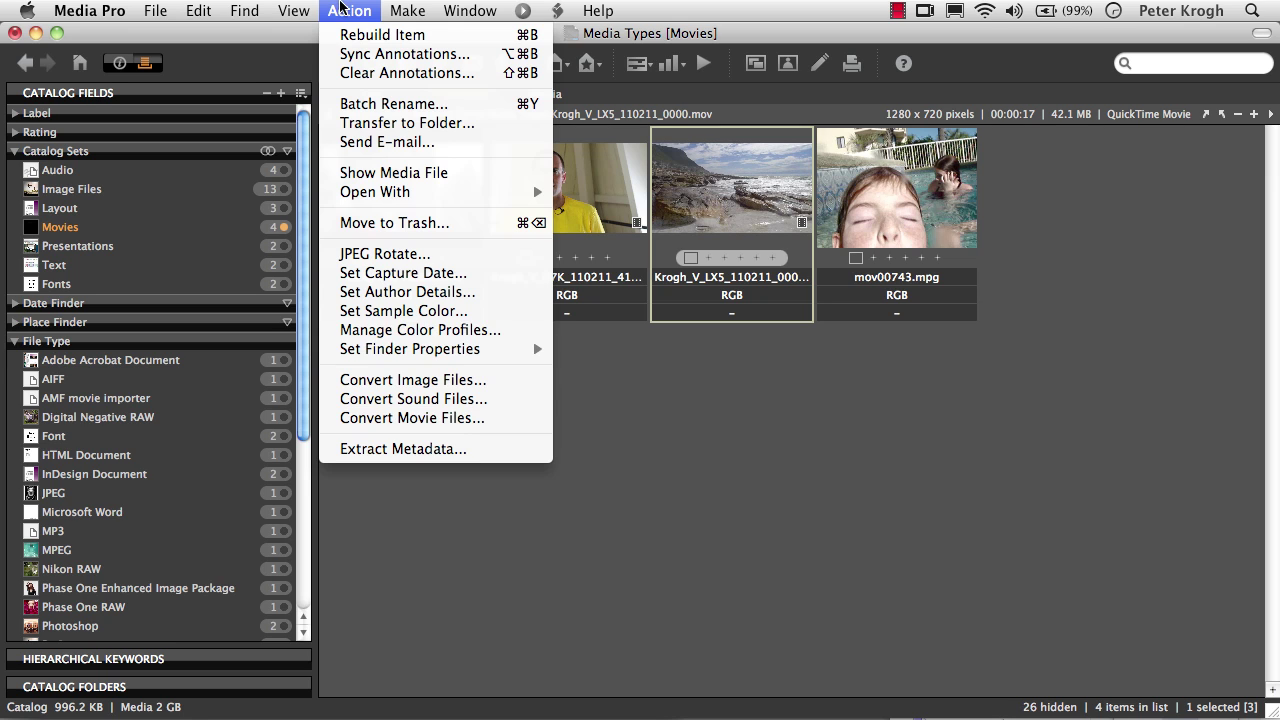
{"action": "left_click", "coordinate": [361, 419]}
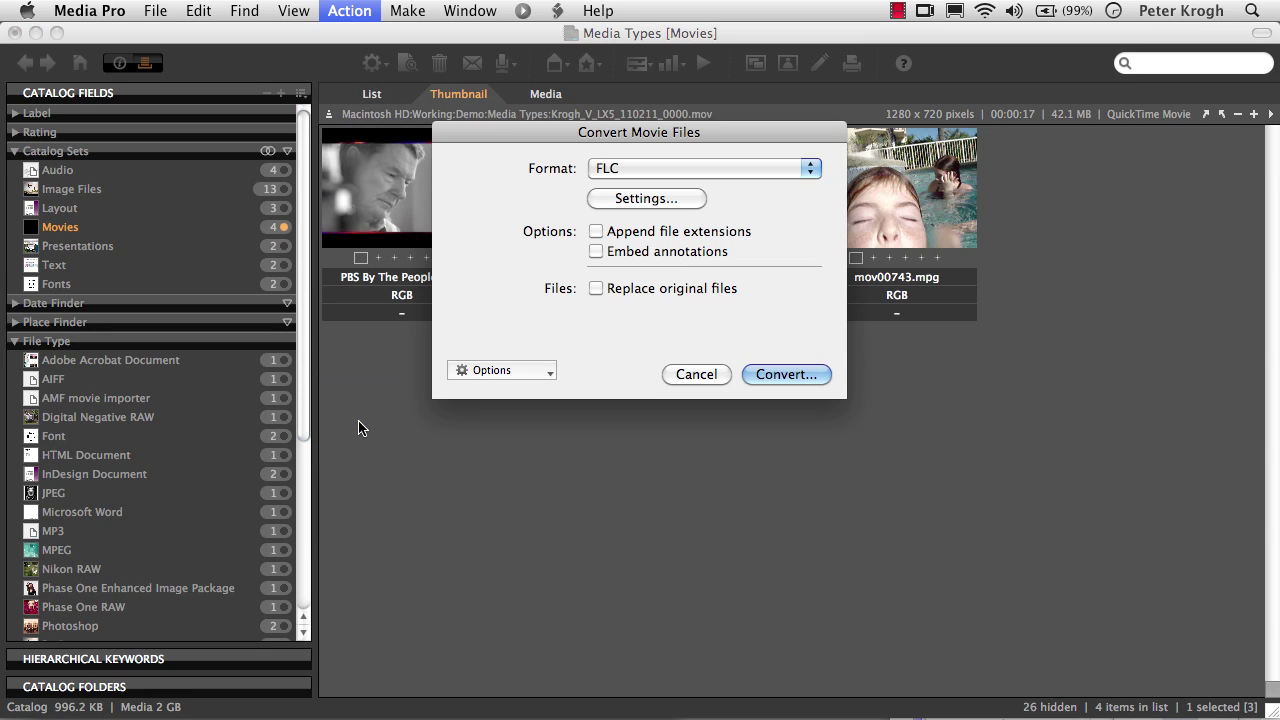
{"action": "left_click", "coordinate": [728, 169]}
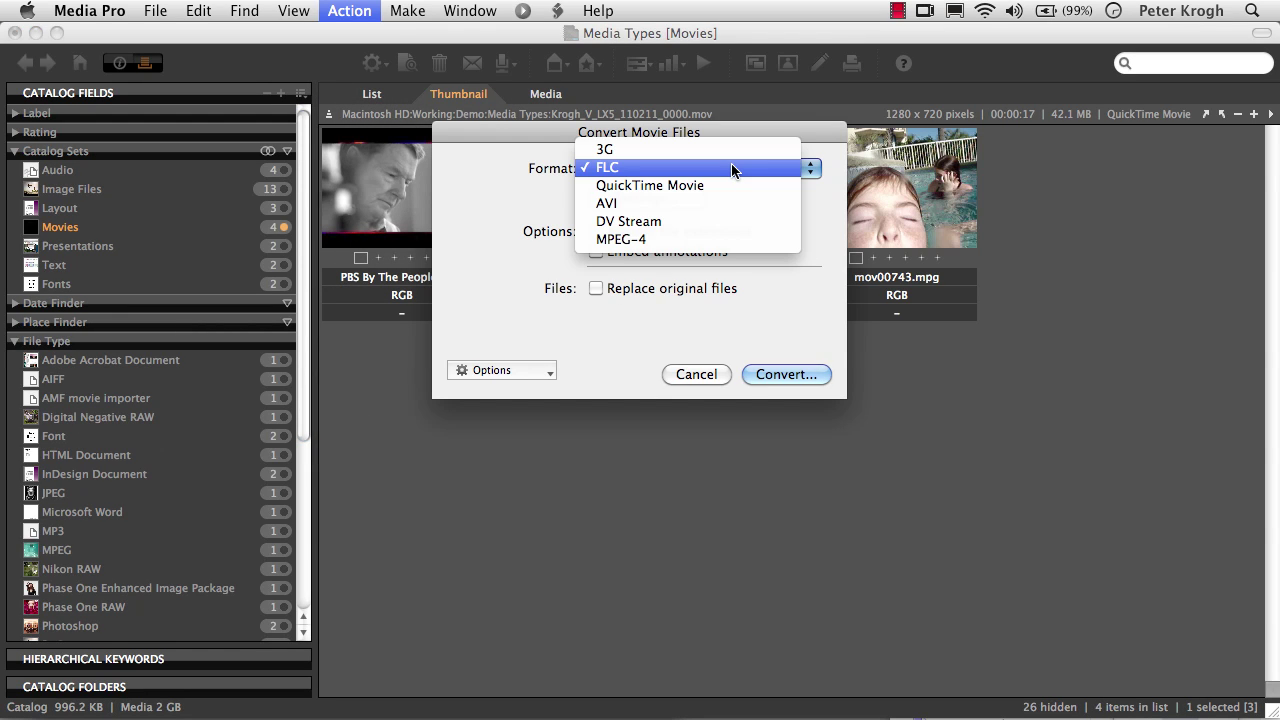
{"action": "key", "text": "Escape"}
{"action": "key", "text": "Escape"}
Show the Presentations set and view Presentation1.pptx and Why_Use_DNG.pdf file info
{"action": "left_click", "coordinate": [284, 247]}
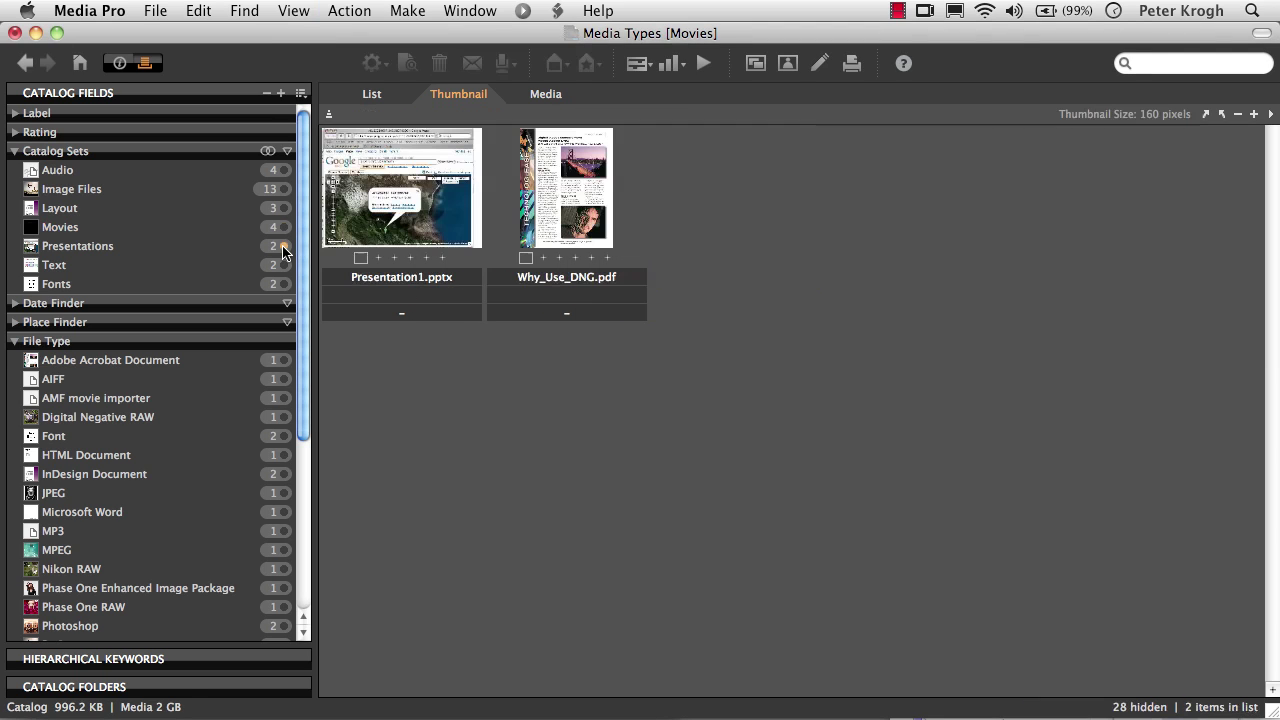
{"action": "left_click", "coordinate": [446, 210]}
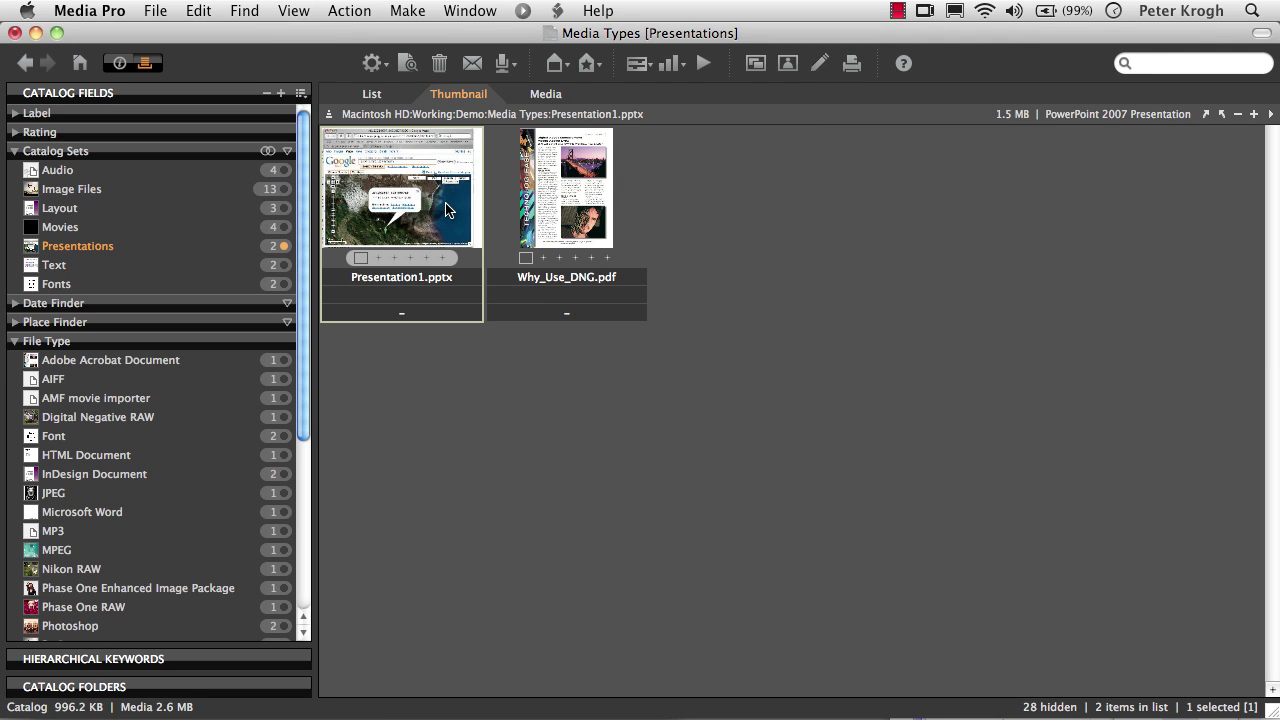
{"action": "left_click", "coordinate": [563, 218]}
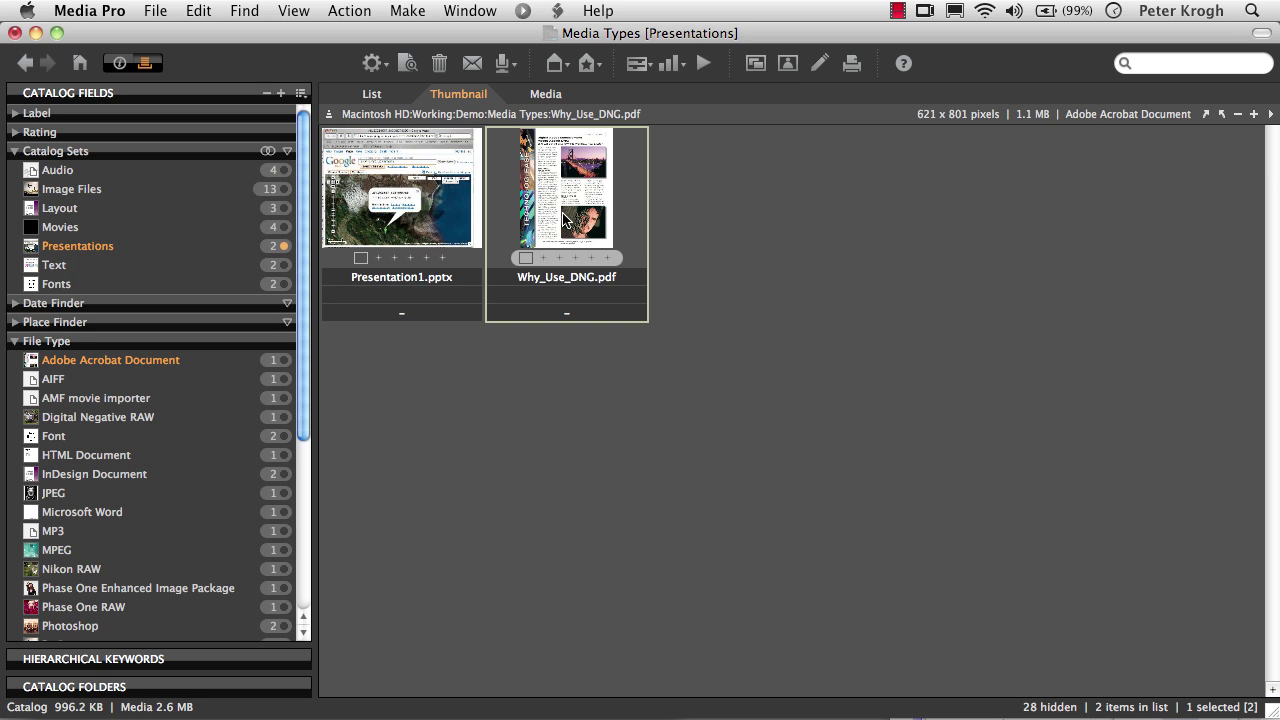
Page between both pages of Why_Use_DNG.pdf full-size, then return to the thumbnails
{"action": "double_click", "coordinate": [563, 218]}
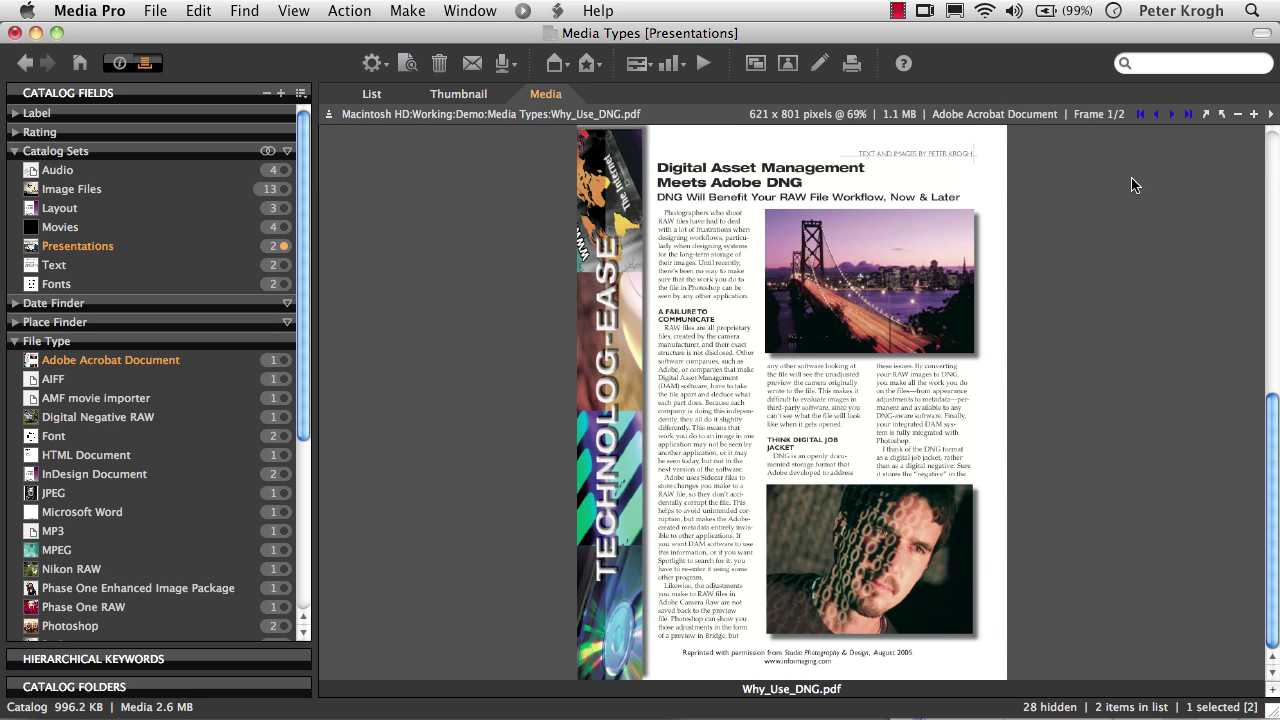
{"action": "left_click", "coordinate": [1172, 114]}
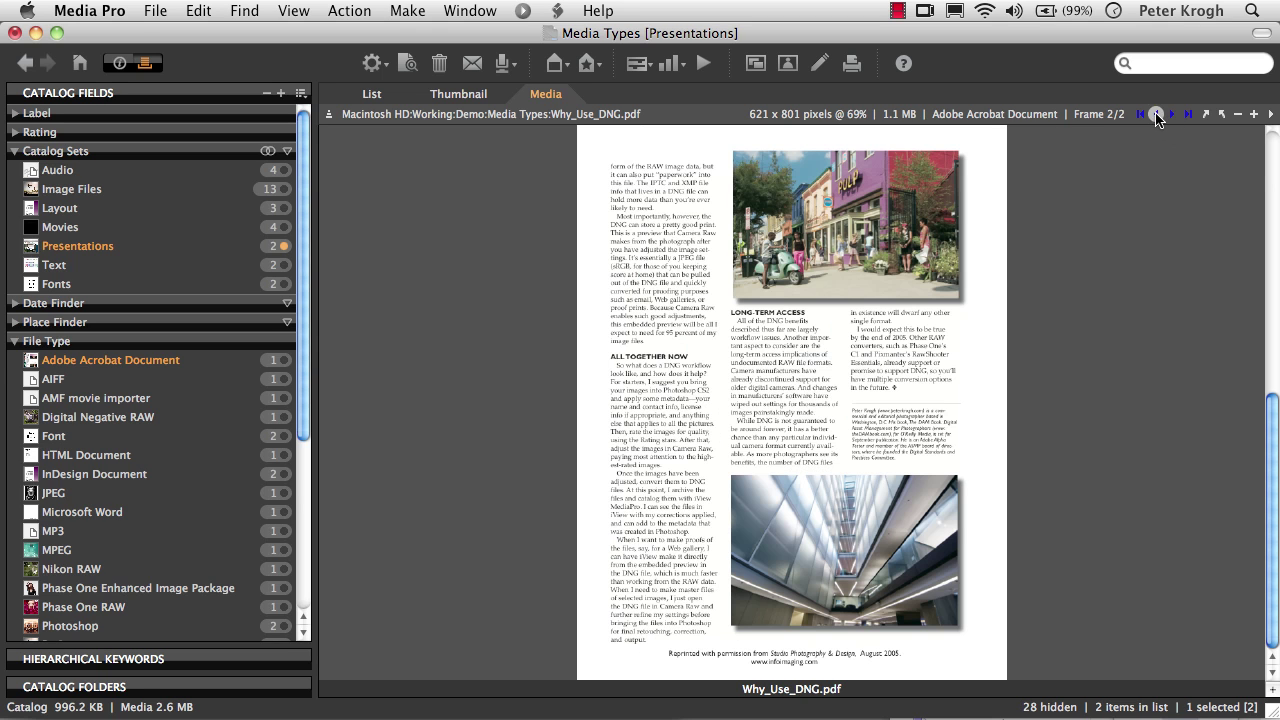
{"action": "left_click", "coordinate": [1156, 114]}
{"action": "left_click", "coordinate": [1172, 114]}
{"action": "left_click", "coordinate": [1156, 114]}
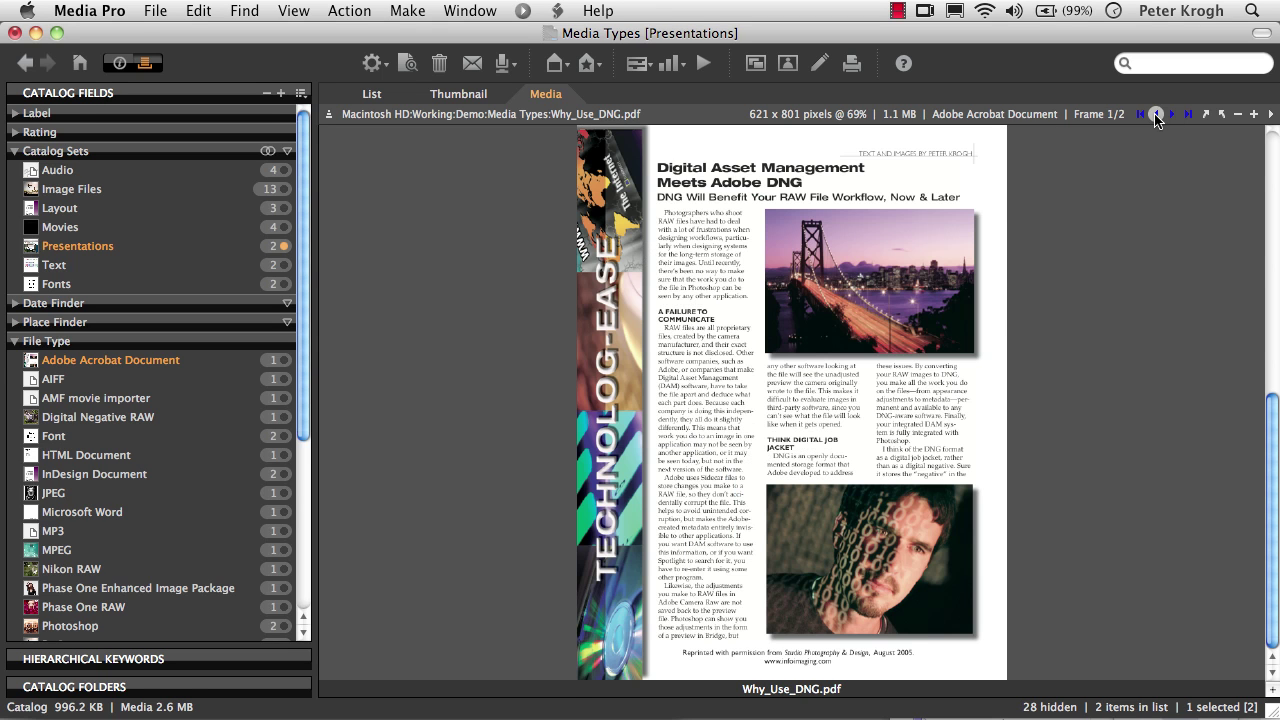
{"action": "left_click", "coordinate": [463, 93]}
Show the Text set and preview TXT.rtf full-size before returning to the grid
{"action": "left_click", "coordinate": [281, 265]}
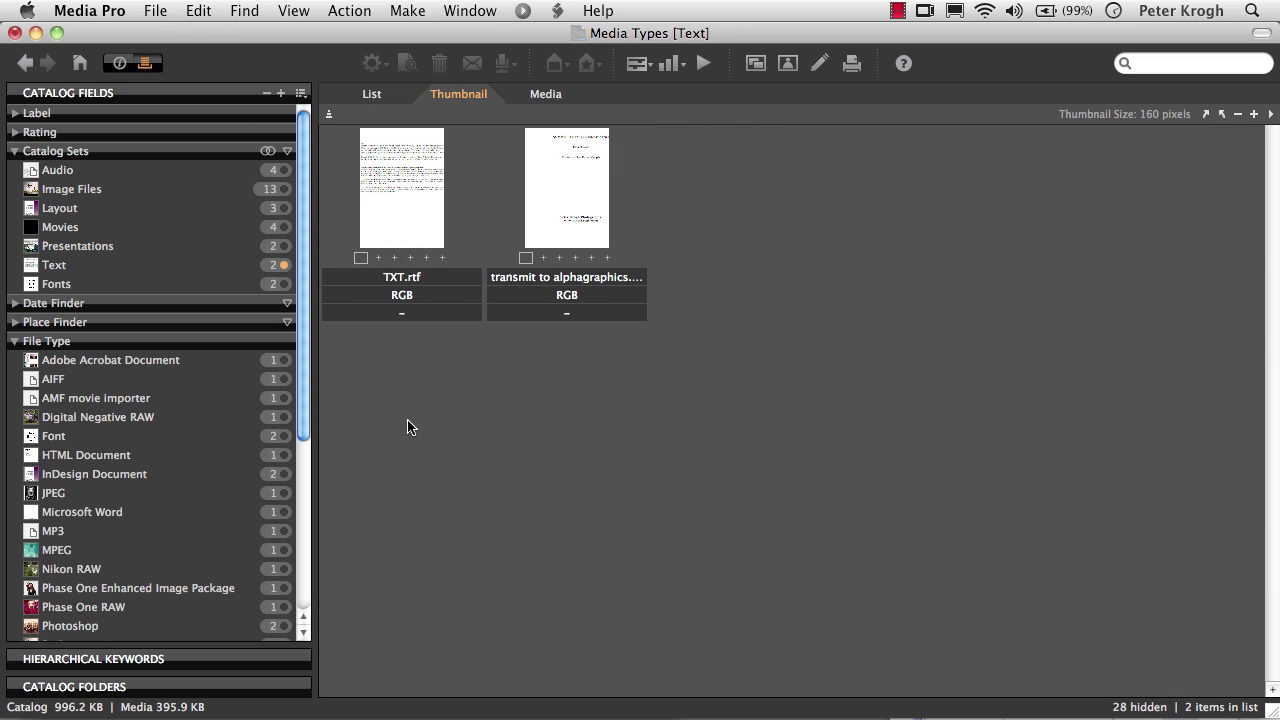
{"action": "double_click", "coordinate": [398, 223]}
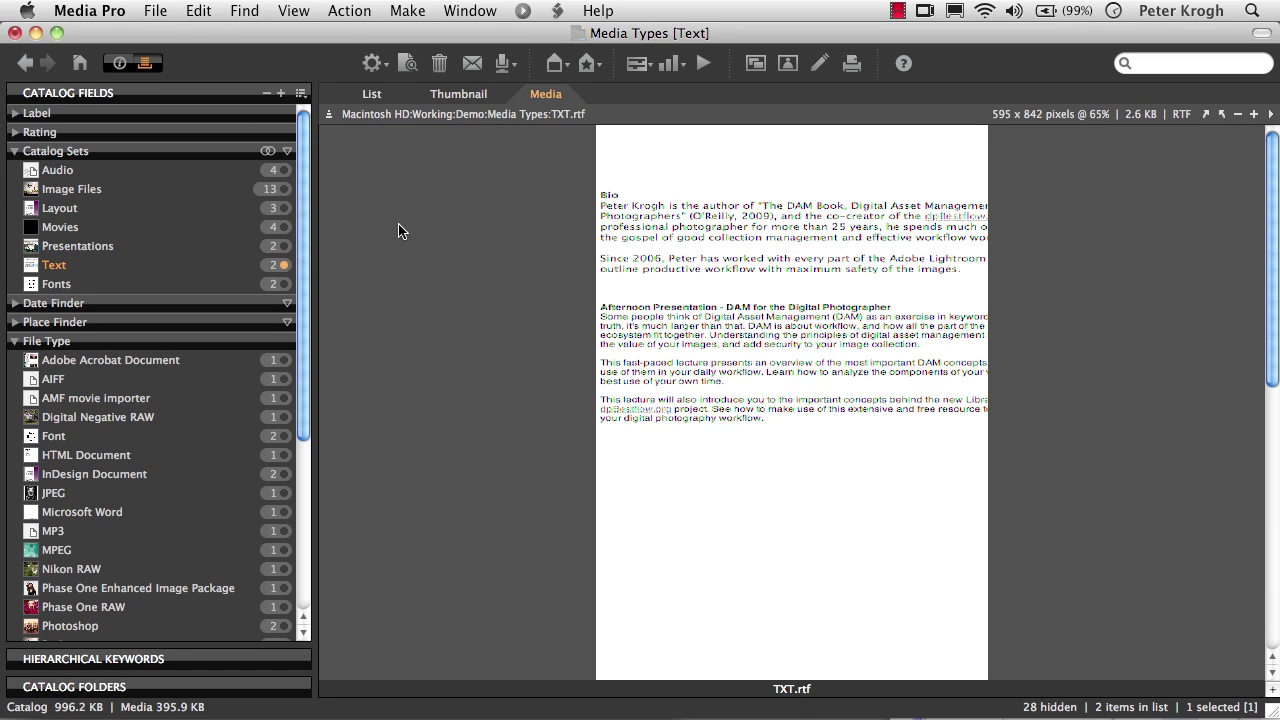
{"action": "double_click", "coordinate": [403, 177]}
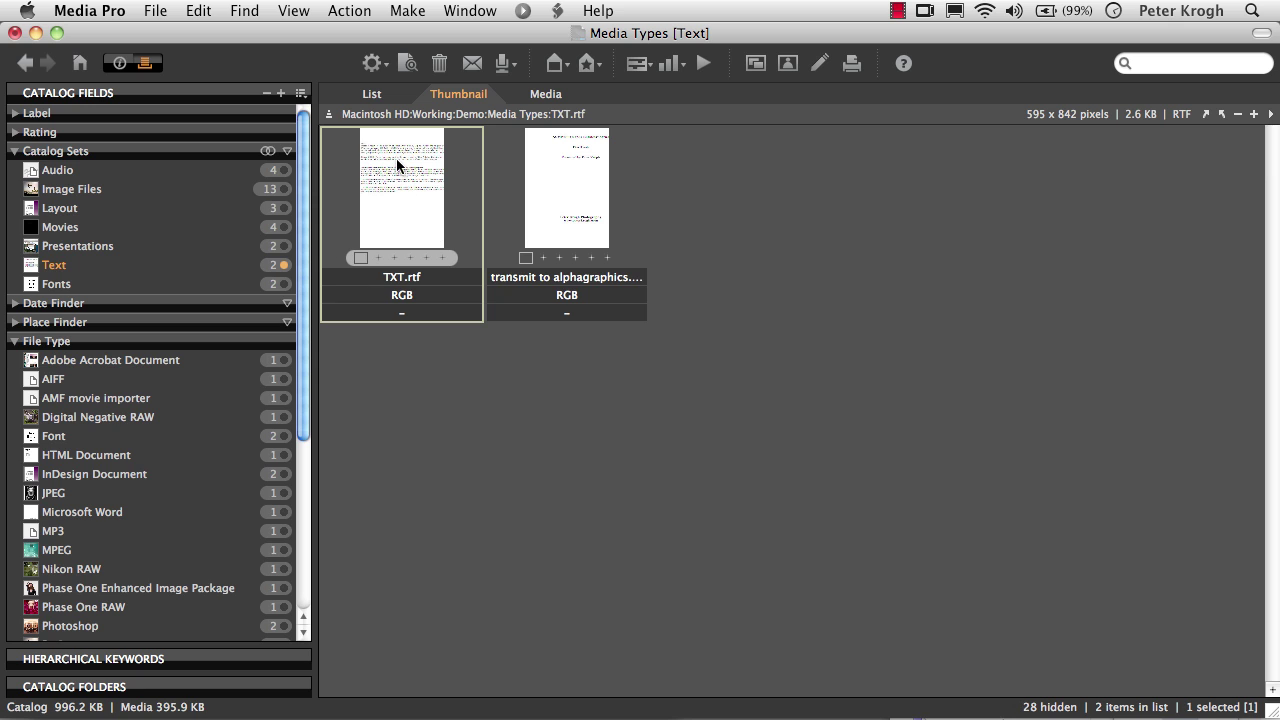
Page through transmit to alphagraphics.doc full-size, then return to the thumbnail grid
{"action": "left_click", "coordinate": [570, 218]}
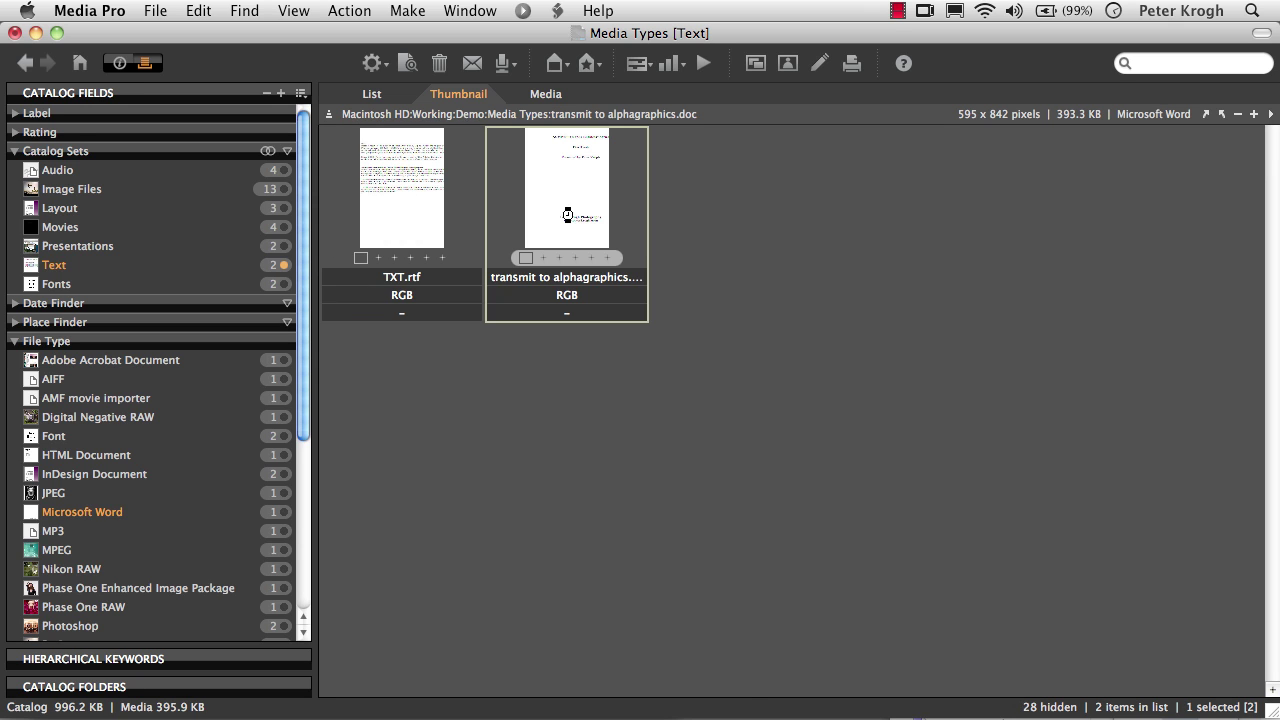
{"action": "double_click", "coordinate": [570, 218]}
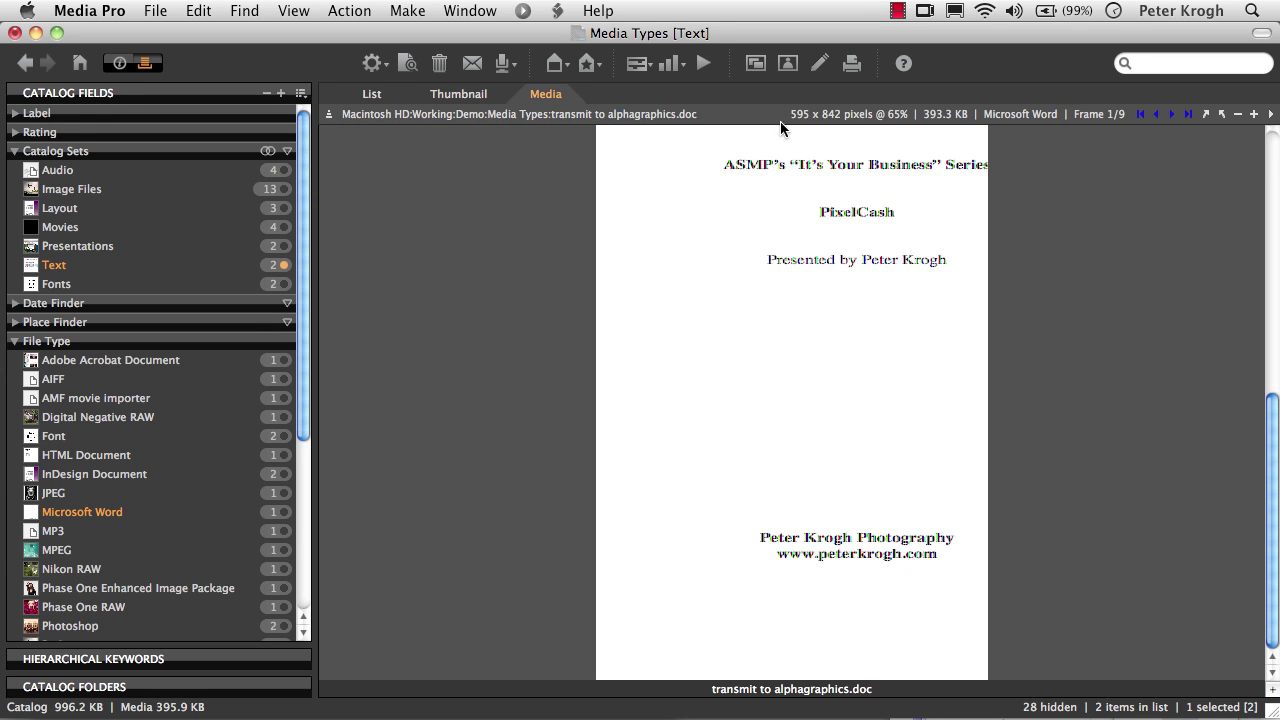
{"action": "left_click", "coordinate": [1172, 114]}
{"action": "left_click", "coordinate": [1172, 114]}
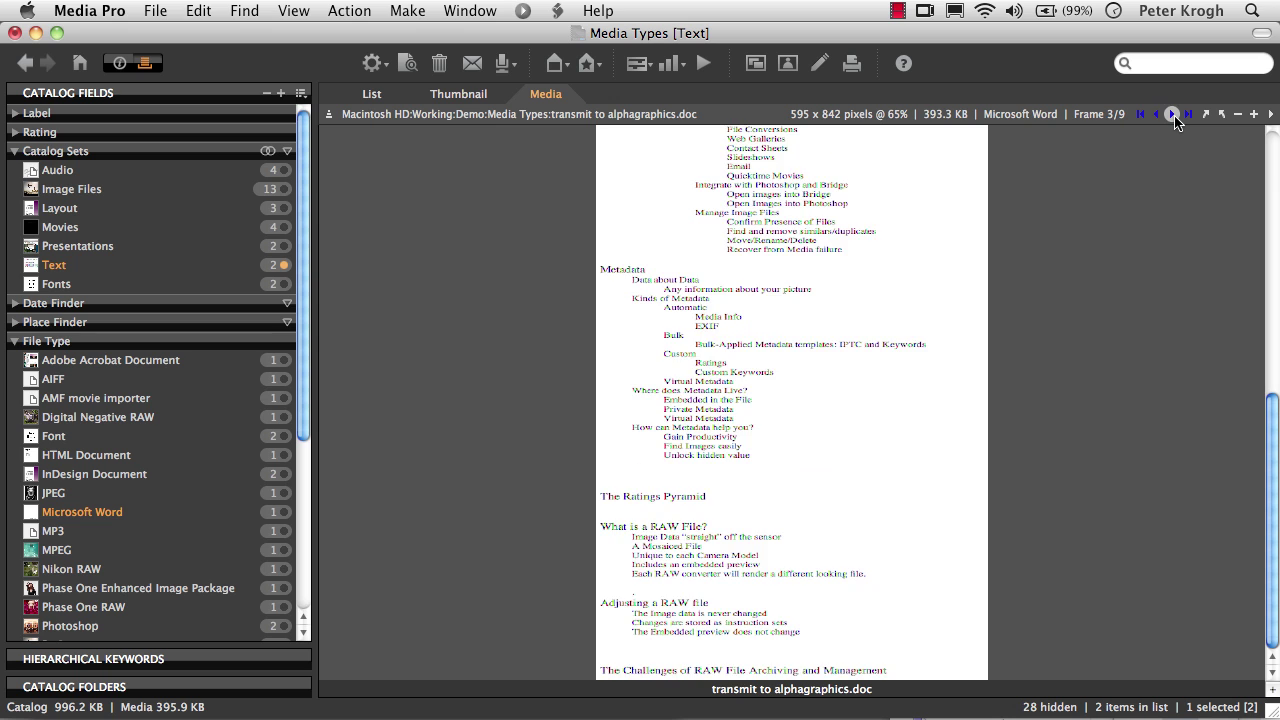
{"action": "left_click", "coordinate": [1172, 114]}
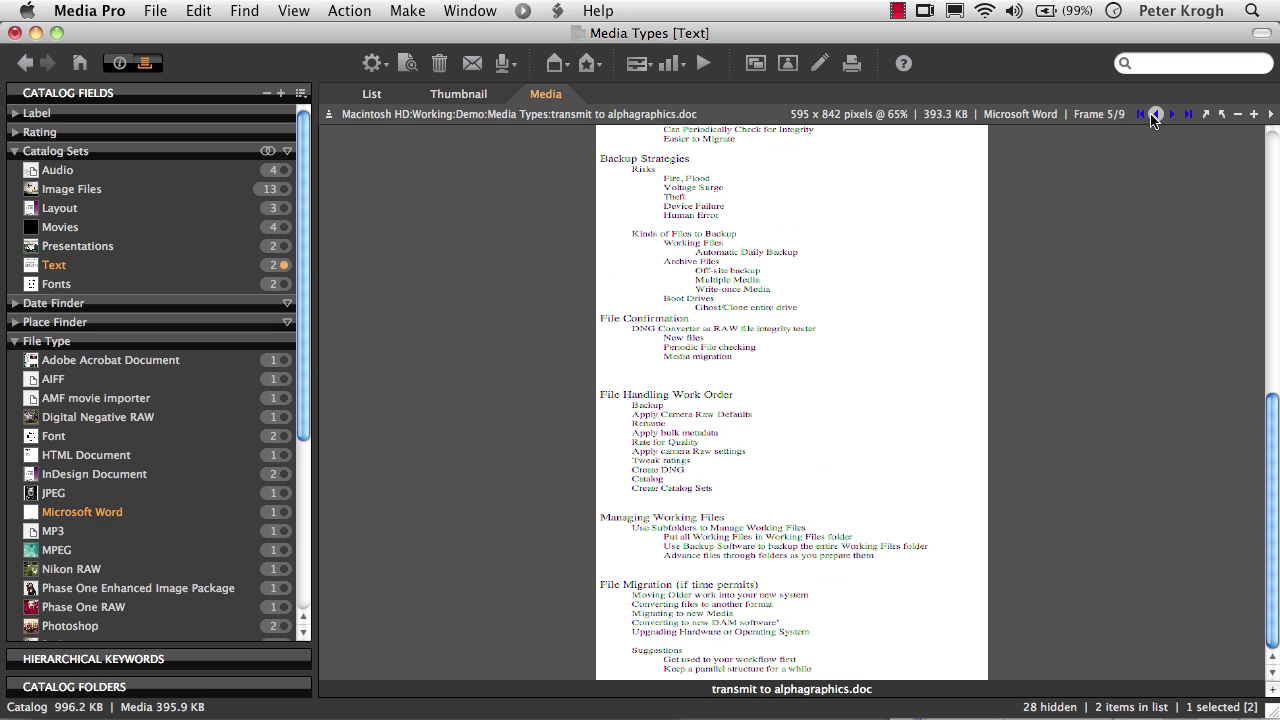
{"action": "left_click", "coordinate": [1156, 114]}
{"action": "left_click", "coordinate": [1156, 114]}
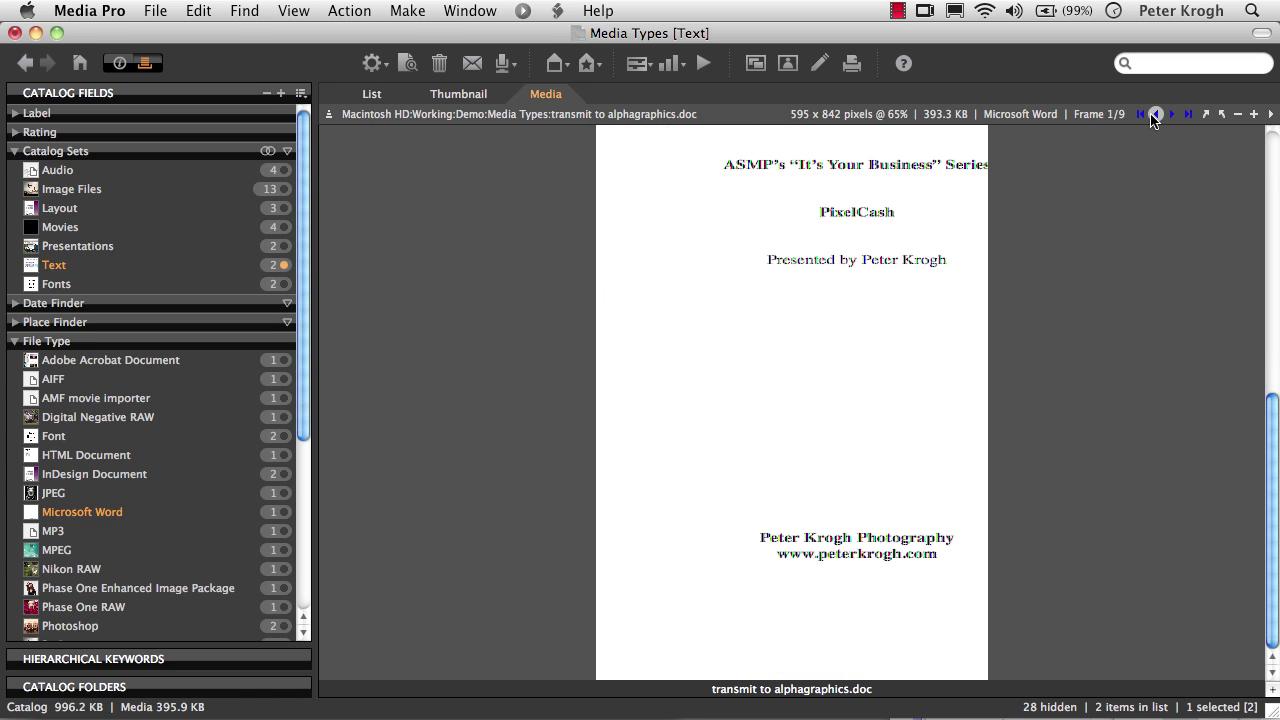
{"action": "left_click", "coordinate": [458, 94]}
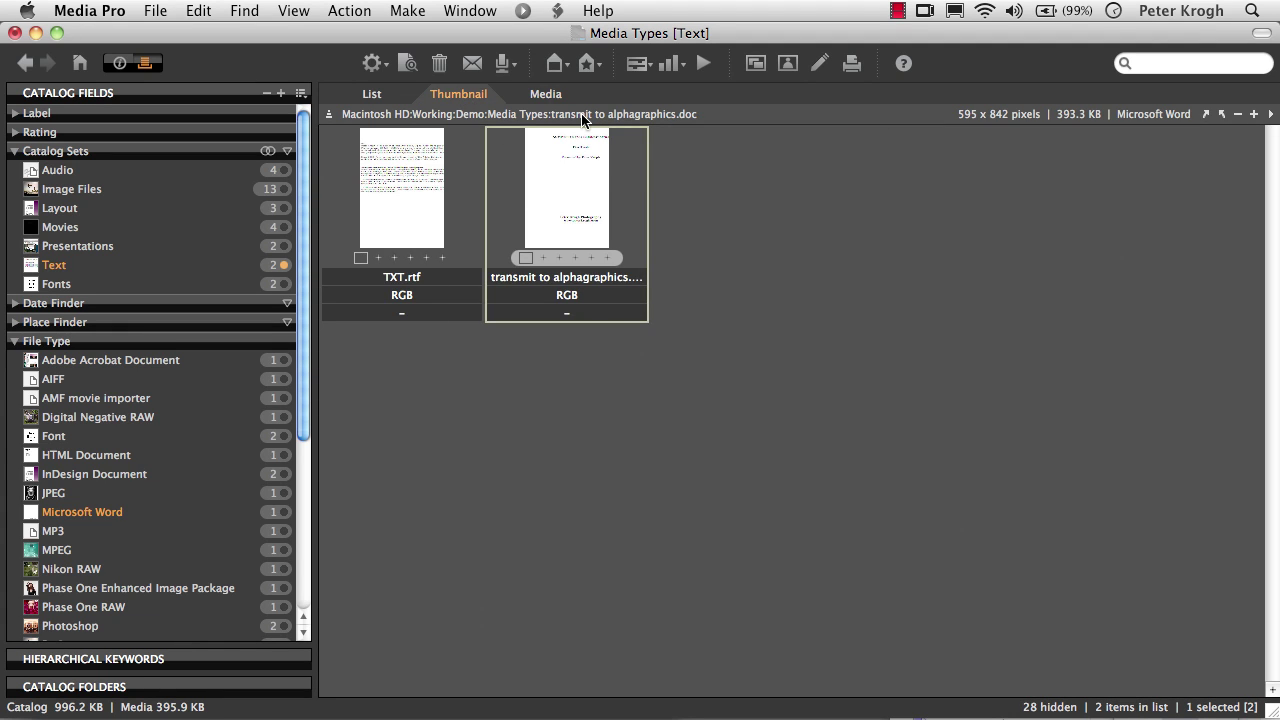
Display the Fonts set and briefly select Arial Narrow Bold.ttf to view its info, then deselect it
{"action": "left_click", "coordinate": [286, 288]}
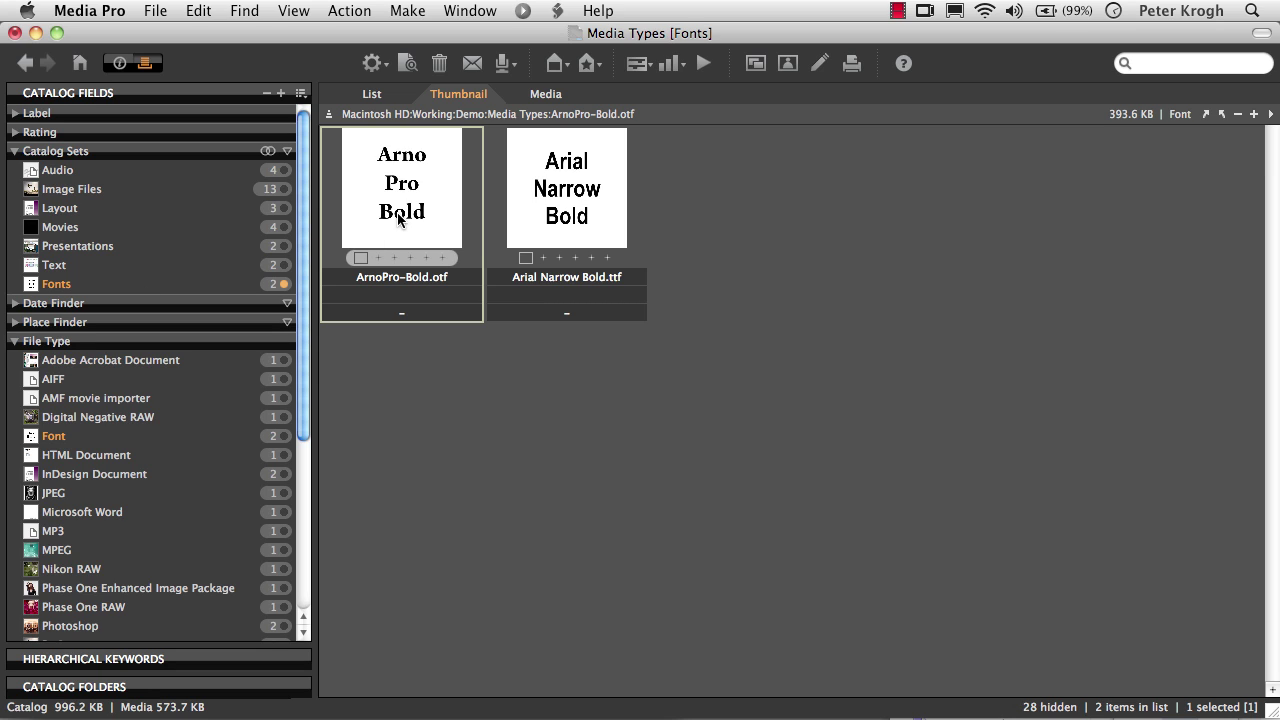
{"action": "left_click", "coordinate": [582, 183]}
{"action": "left_click", "coordinate": [831, 264]}
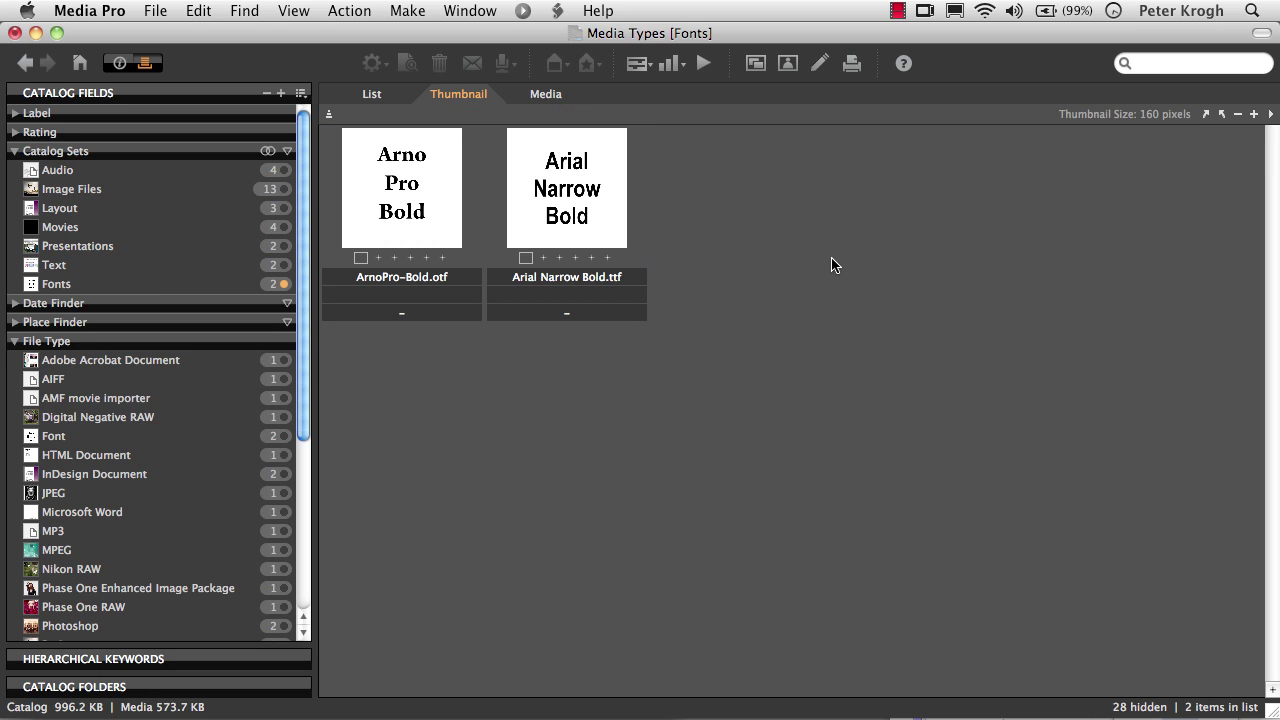